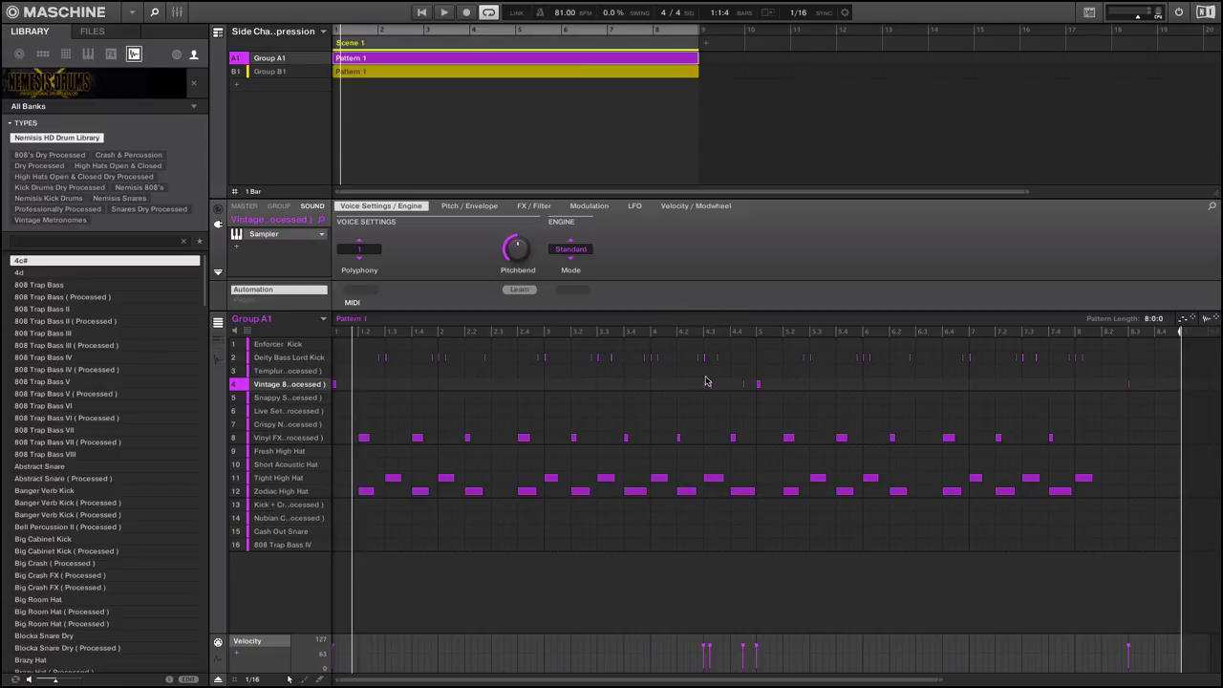
Select the overlapping notes of sounds 2 and 4 between about 4.2 and 5 and play the pattern.
{"action": "left_click", "coordinate": [691, 355]}
{"action": "left_click_drag", "start_coordinate": [691, 355], "coordinate": [764, 411]}
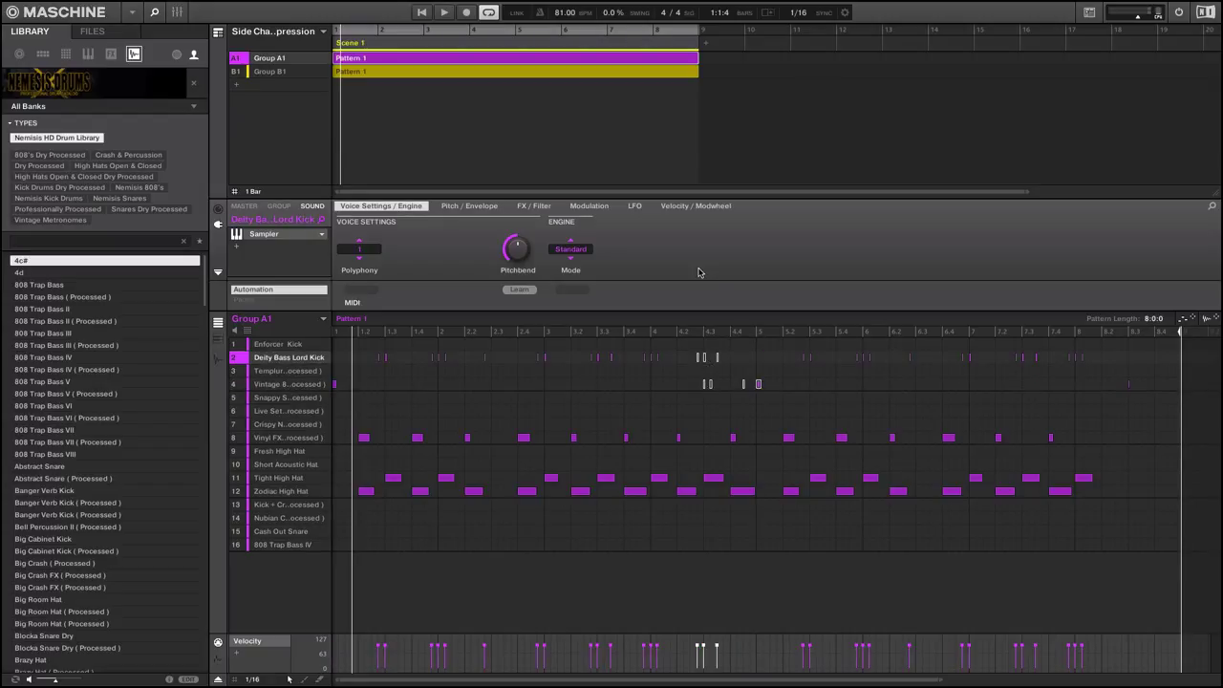
{"action": "key", "text": "space"}
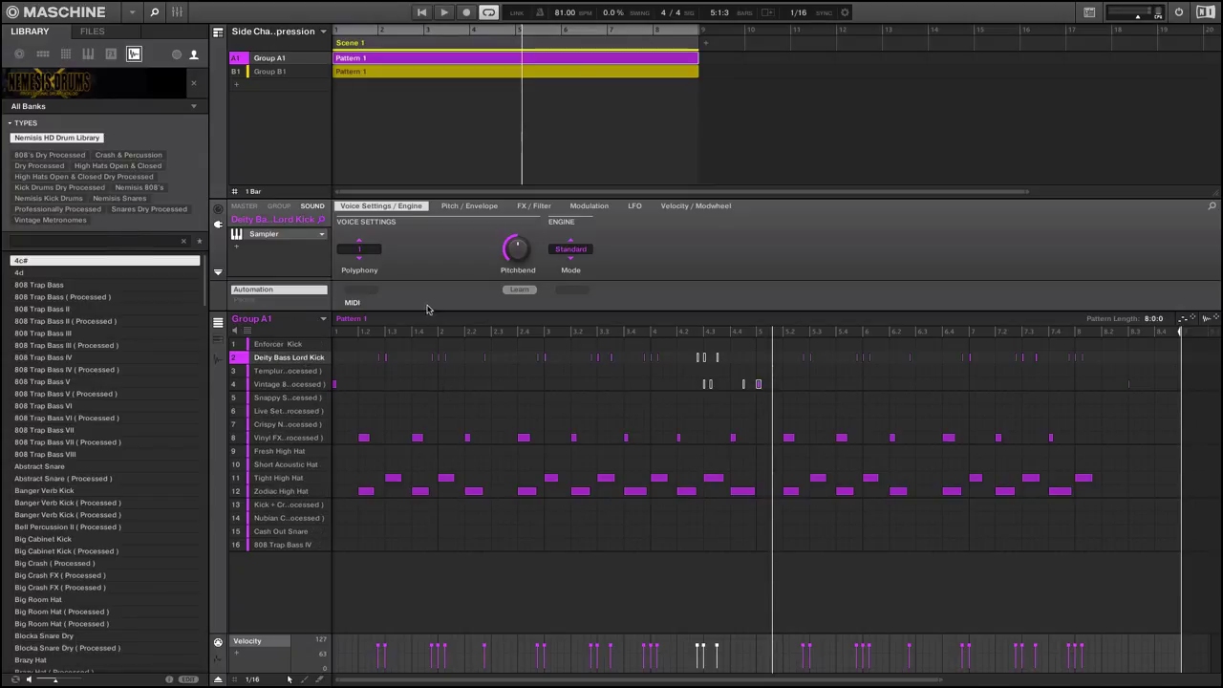
Add the Native Instruments Solid Bus Comp effect to the Deity Bass Lord Kick and move its window clear of the sound's settings.
{"action": "left_click", "coordinate": [237, 250]}
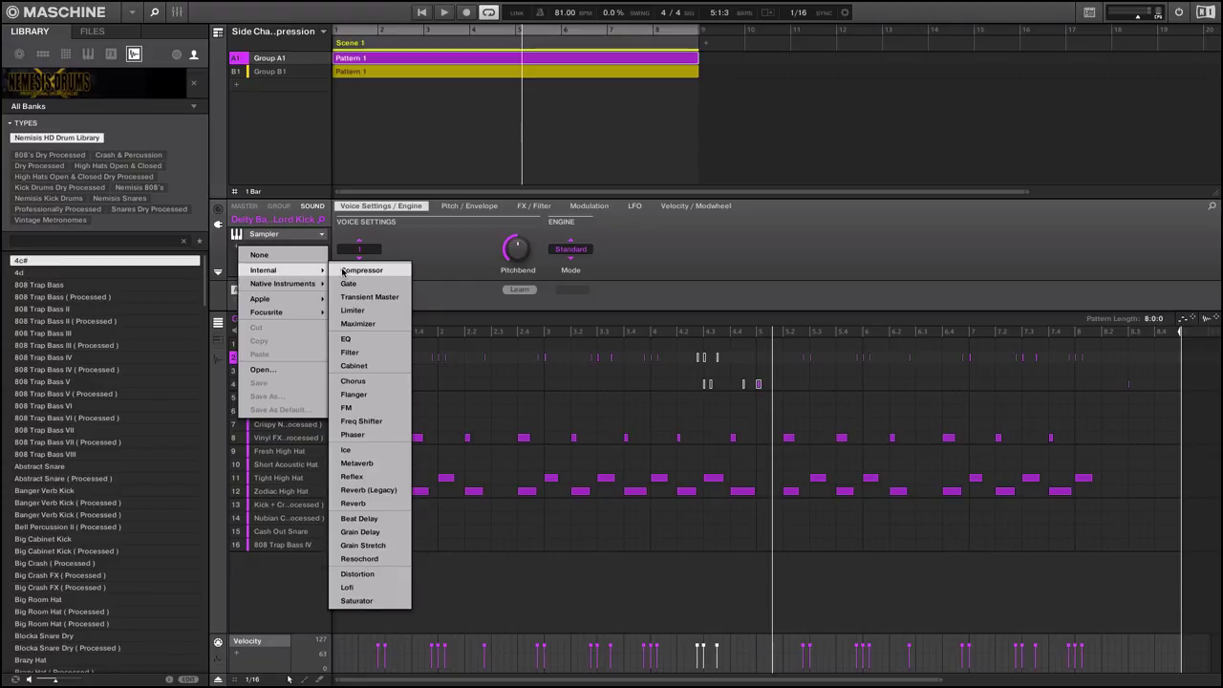
{"action": "mouse_move", "coordinate": [312, 283]}
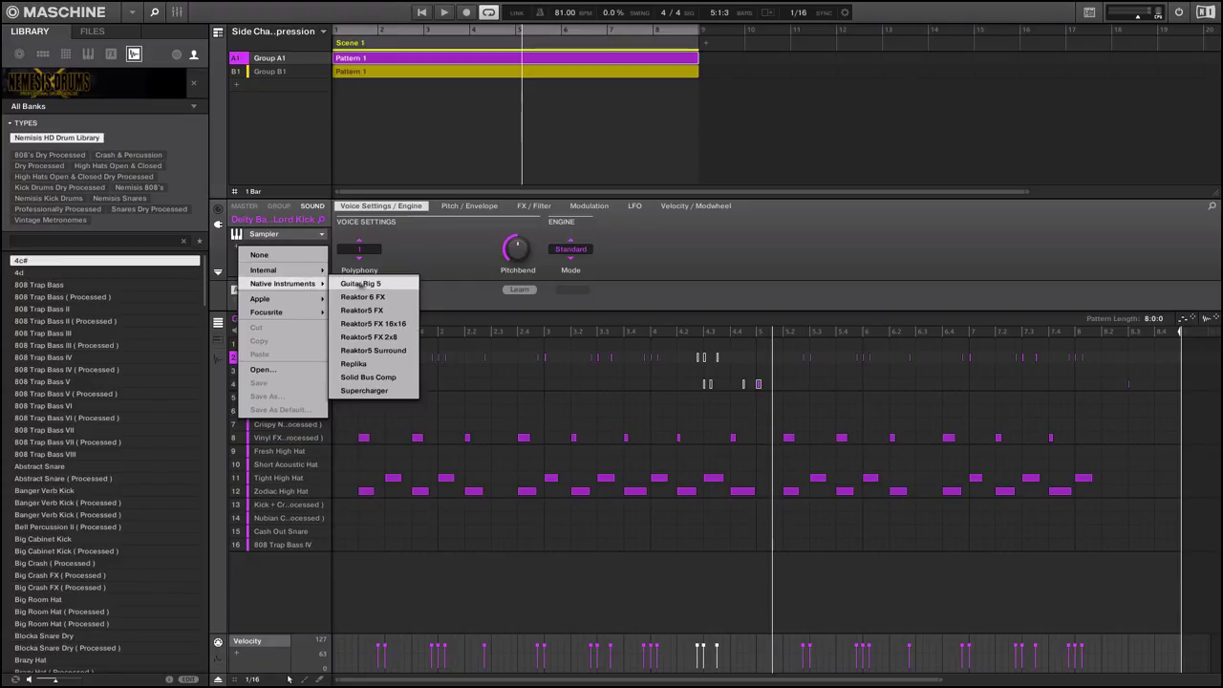
{"action": "left_click", "coordinate": [367, 377]}
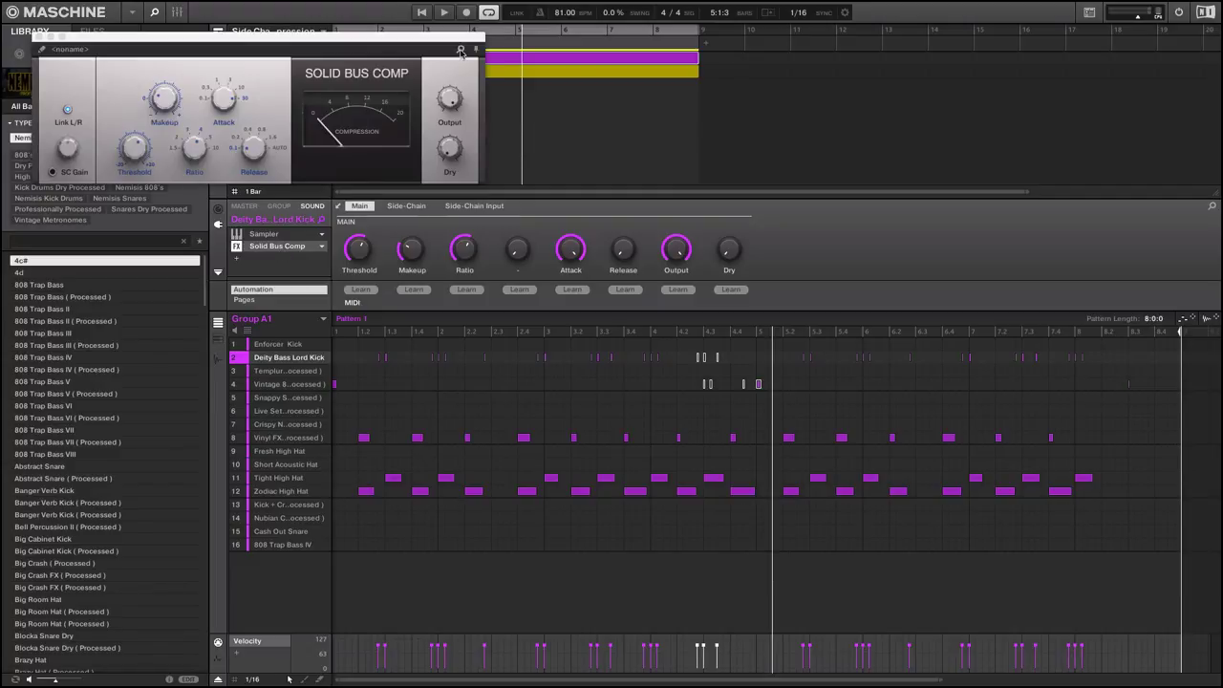
{"action": "left_click_drag", "start_coordinate": [407, 45], "coordinate": [1027, 86]}
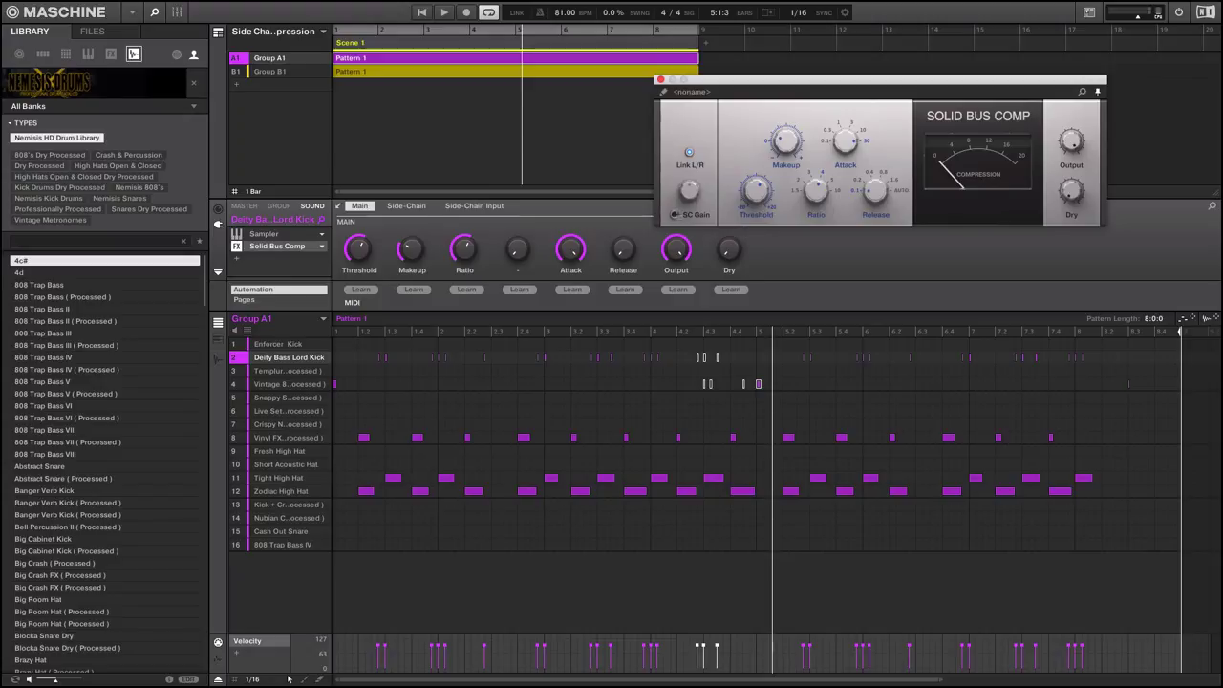
Set the kick's Solid Bus Comp to maximum threshold, ratio and release, minimum makeup, output about -19 dB and dry around its midpoint.
{"action": "mouse_move", "coordinate": [692, 189]}
{"action": "left_click_drag", "start_coordinate": [691, 189], "coordinate": [692, 193]}
{"action": "mouse_move", "coordinate": [755, 190]}
{"action": "mouse_move", "coordinate": [789, 153]}
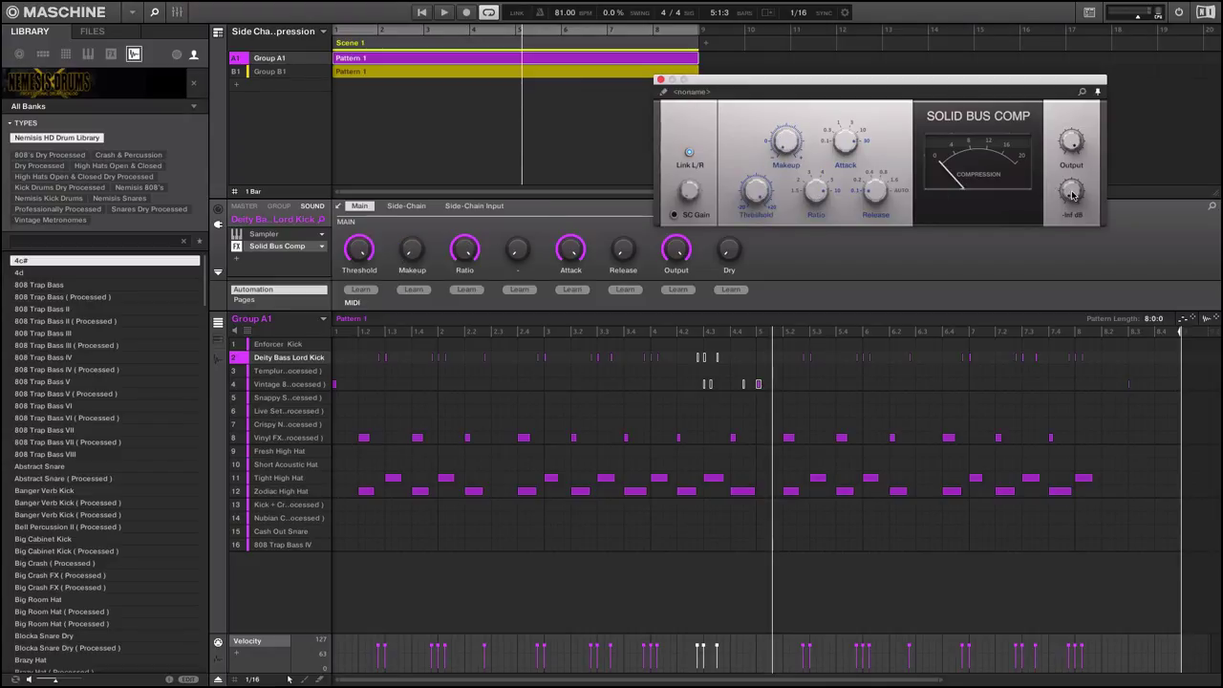
{"action": "mouse_move", "coordinate": [1071, 144]}
{"action": "left_click_drag", "start_coordinate": [1072, 143], "coordinate": [1072, 182]}
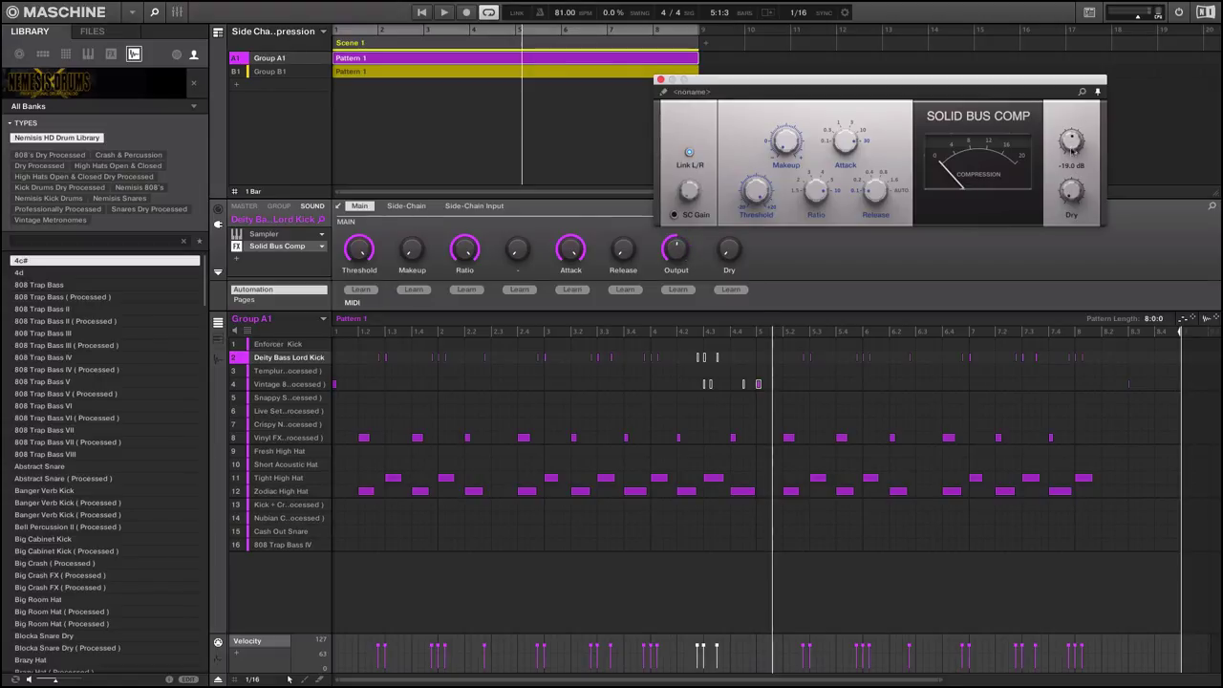
{"action": "mouse_move", "coordinate": [1079, 199]}
{"action": "left_click_drag", "start_coordinate": [1071, 198], "coordinate": [1072, 181]}
{"action": "mouse_move", "coordinate": [1069, 144]}
{"action": "left_click_drag", "start_coordinate": [1072, 193], "coordinate": [1072, 190]}
{"action": "left_click_drag", "start_coordinate": [872, 196], "coordinate": [871, 185]}
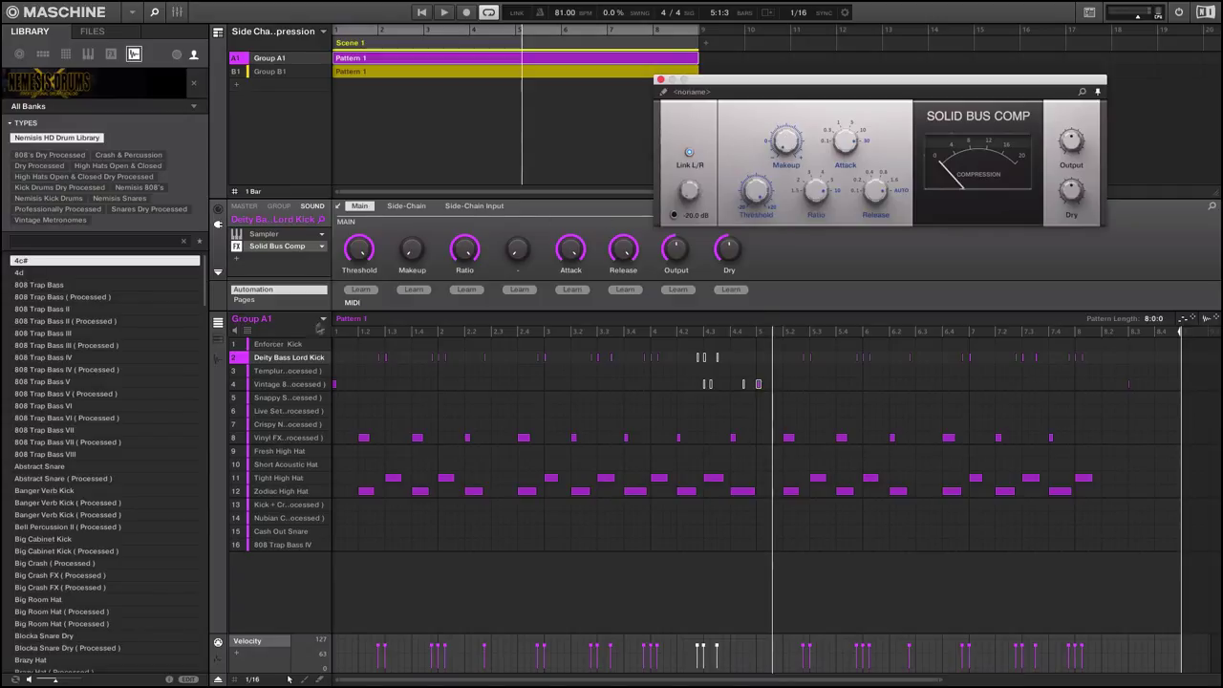
Remove Solid Bus Comp from the Deity Bass Lord Kick.
{"action": "left_click", "coordinate": [289, 385]}
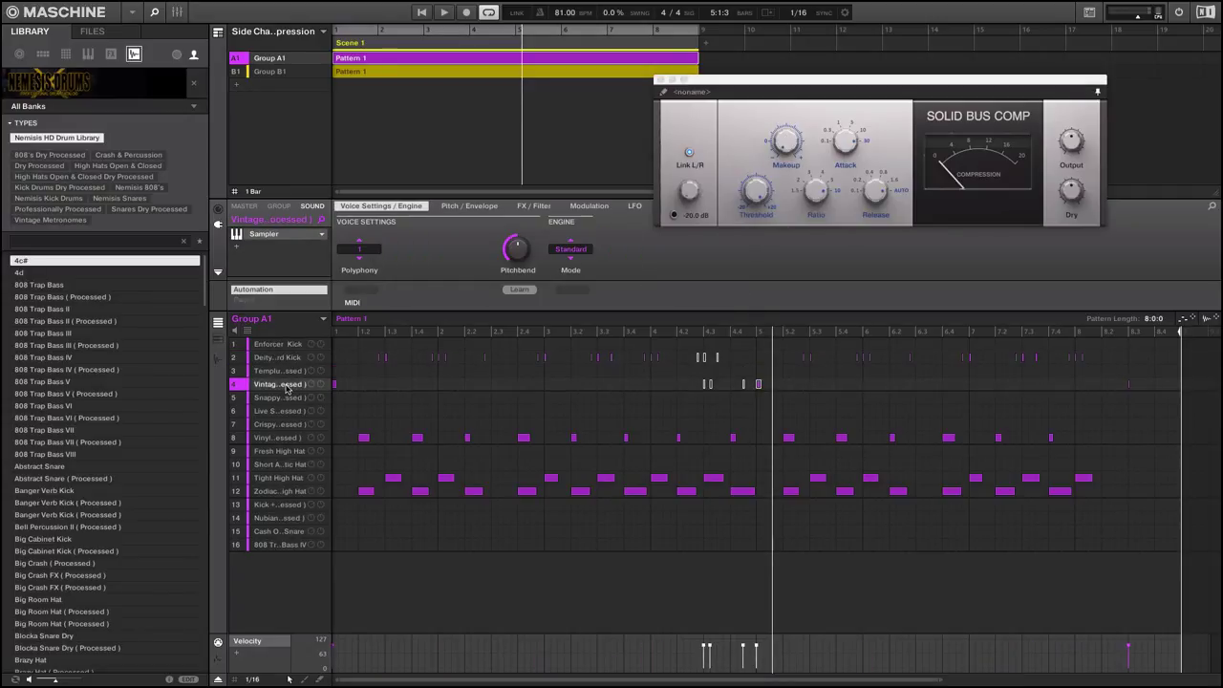
{"action": "left_click", "coordinate": [286, 358]}
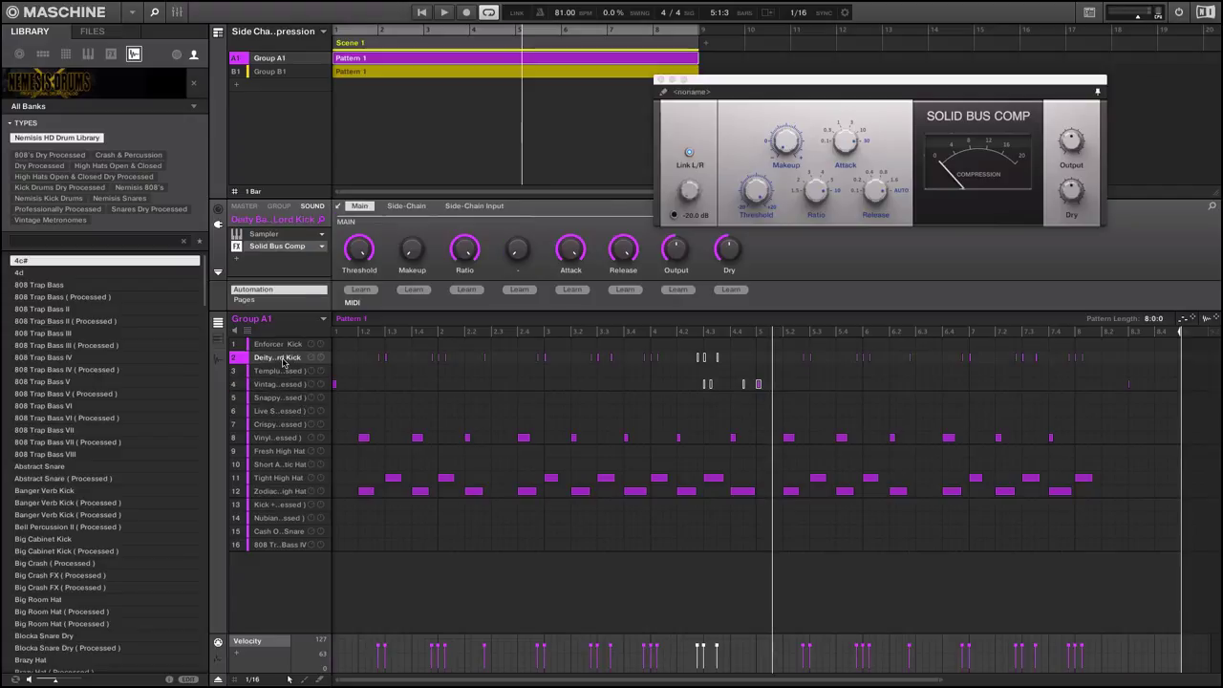
{"action": "left_click", "coordinate": [323, 247]}
{"action": "left_click", "coordinate": [348, 271]}
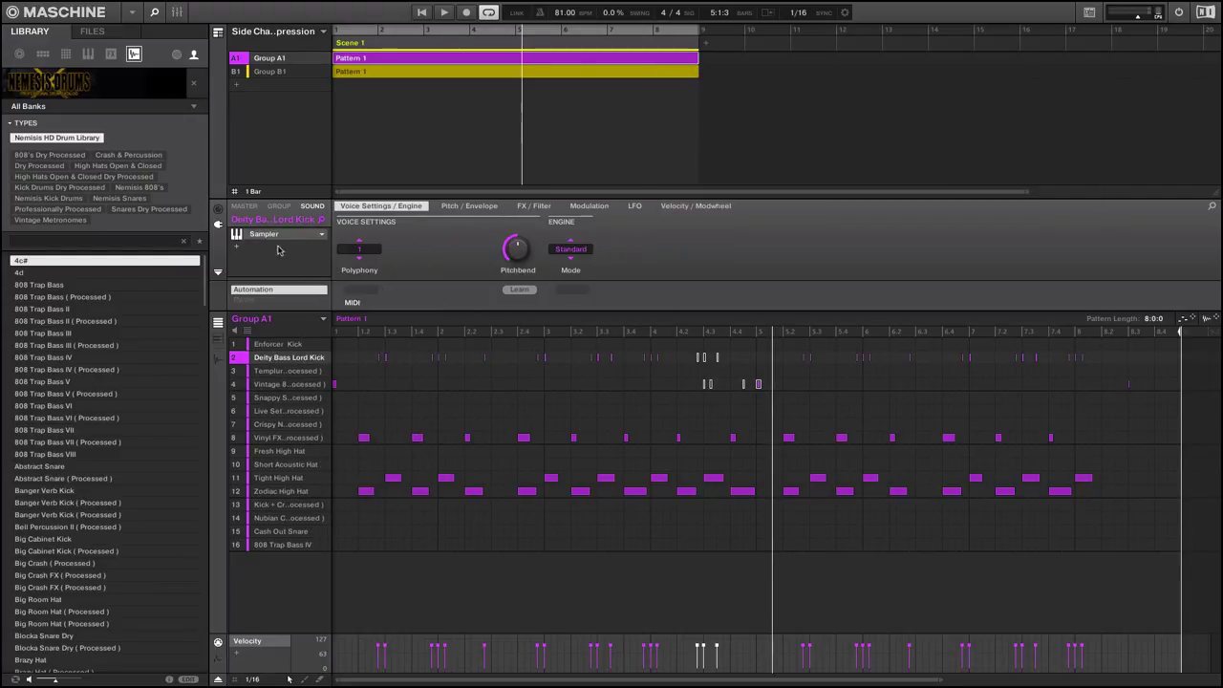
Add the Native Instruments Solid Bus Comp effect to the Vintage processed sound in slot 4 of Group A1.
{"action": "left_click", "coordinate": [283, 386]}
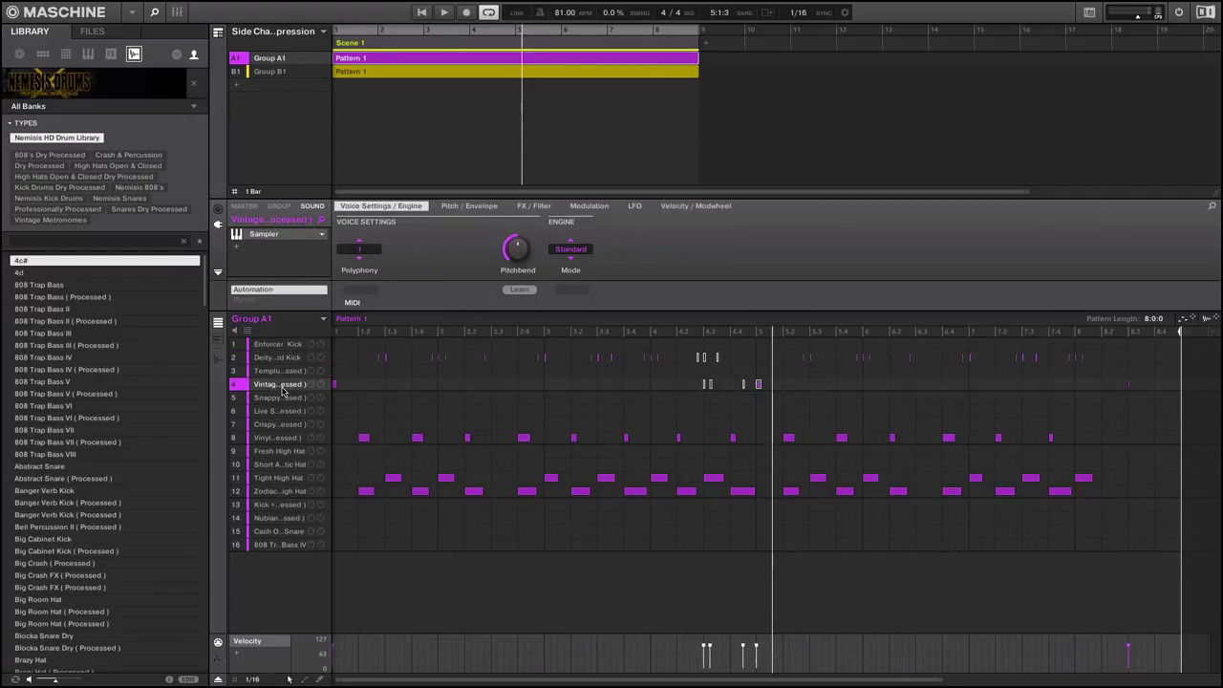
{"action": "left_click", "coordinate": [236, 248]}
{"action": "mouse_move", "coordinate": [294, 275]}
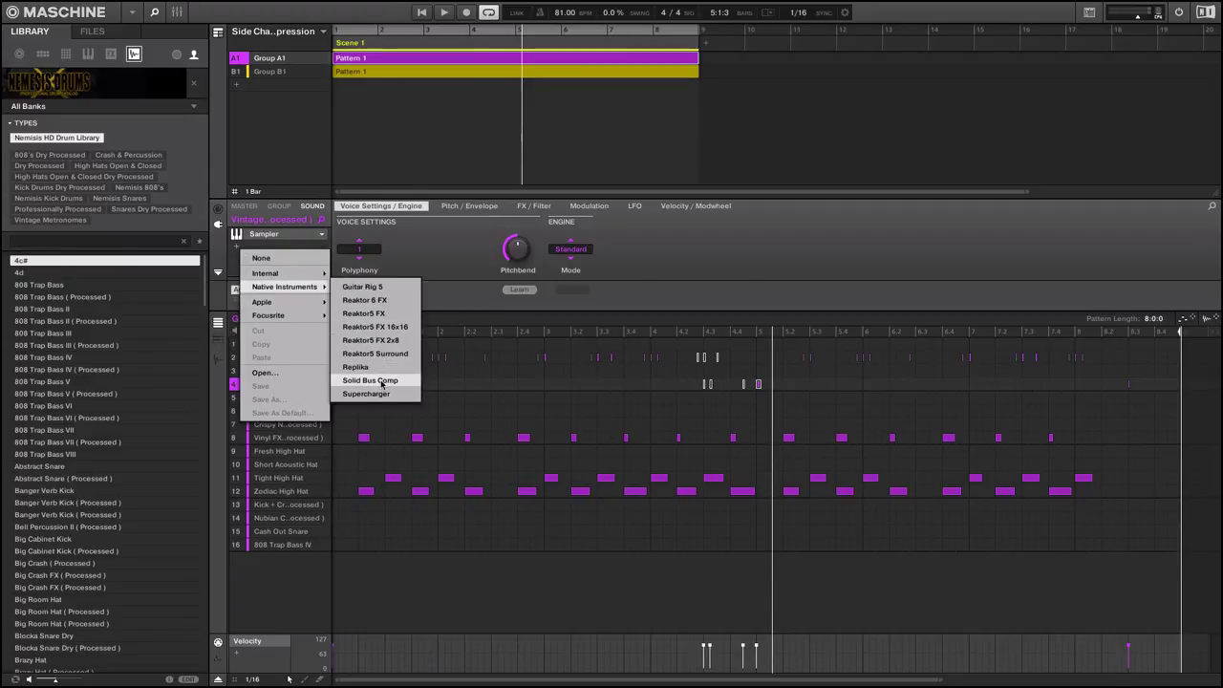
{"action": "left_click", "coordinate": [381, 382]}
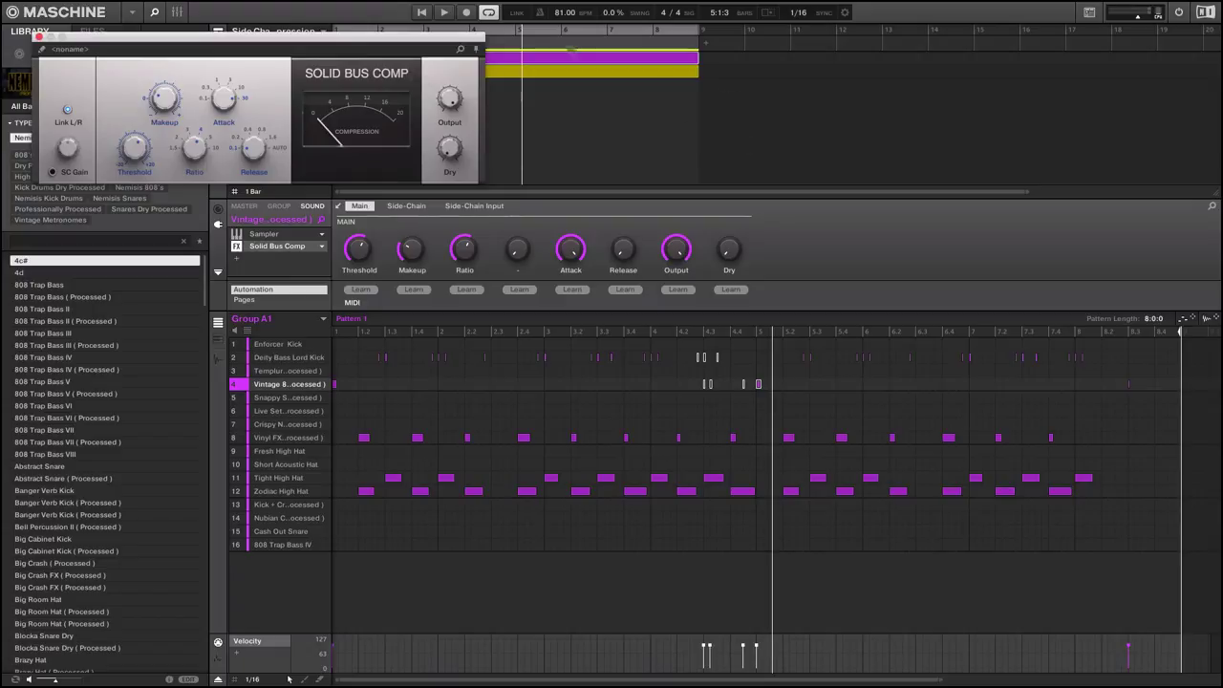
{"action": "left_click_drag", "start_coordinate": [447, 52], "coordinate": [1003, 172]}
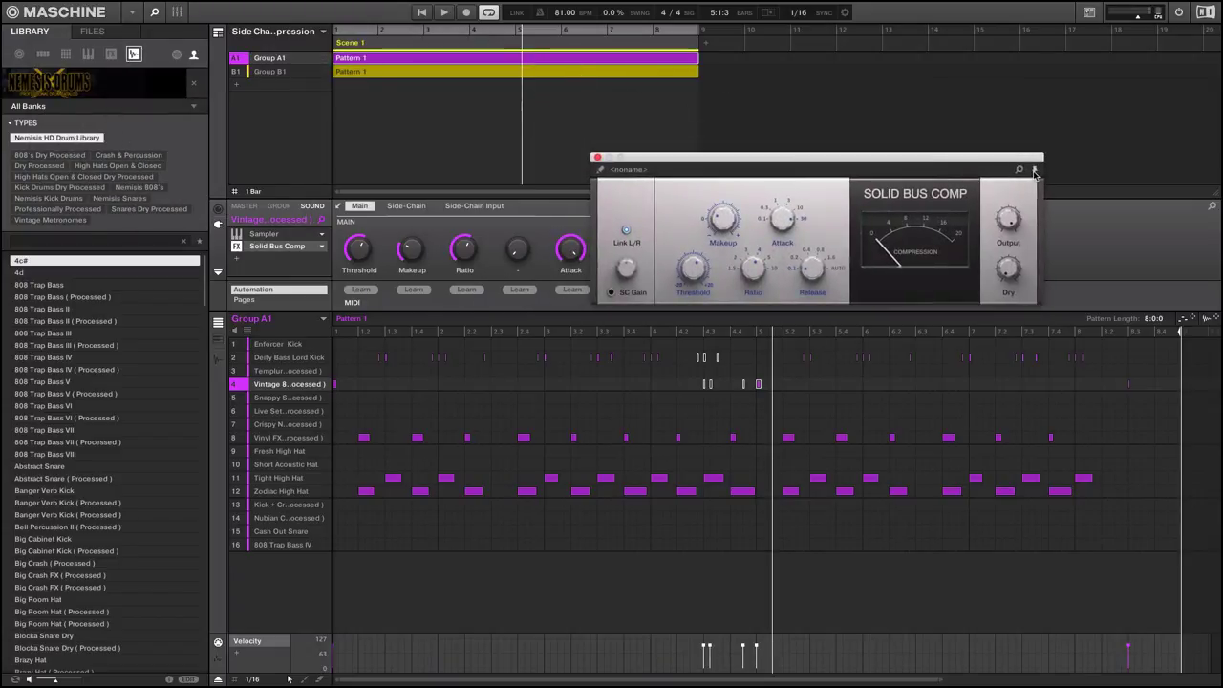
Set sound 4's Solid Bus Comp to maximum threshold, ratio and release, minimum makeup, and output and dry around their midpoints.
{"action": "mouse_move", "coordinate": [1009, 221]}
{"action": "left_click_drag", "start_coordinate": [718, 218], "coordinate": [703, 234]}
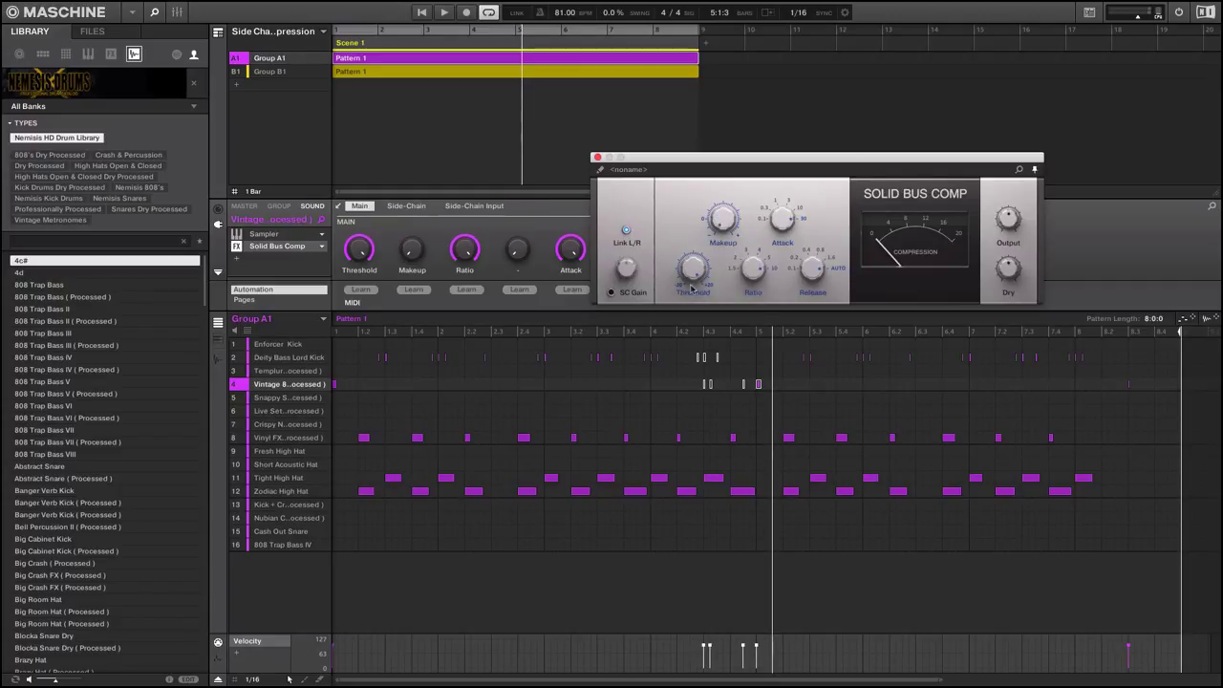
{"action": "mouse_move", "coordinate": [625, 269]}
{"action": "left_click_drag", "start_coordinate": [626, 269], "coordinate": [626, 286]}
{"action": "left_click_drag", "start_coordinate": [699, 162], "coordinate": [741, 100]}
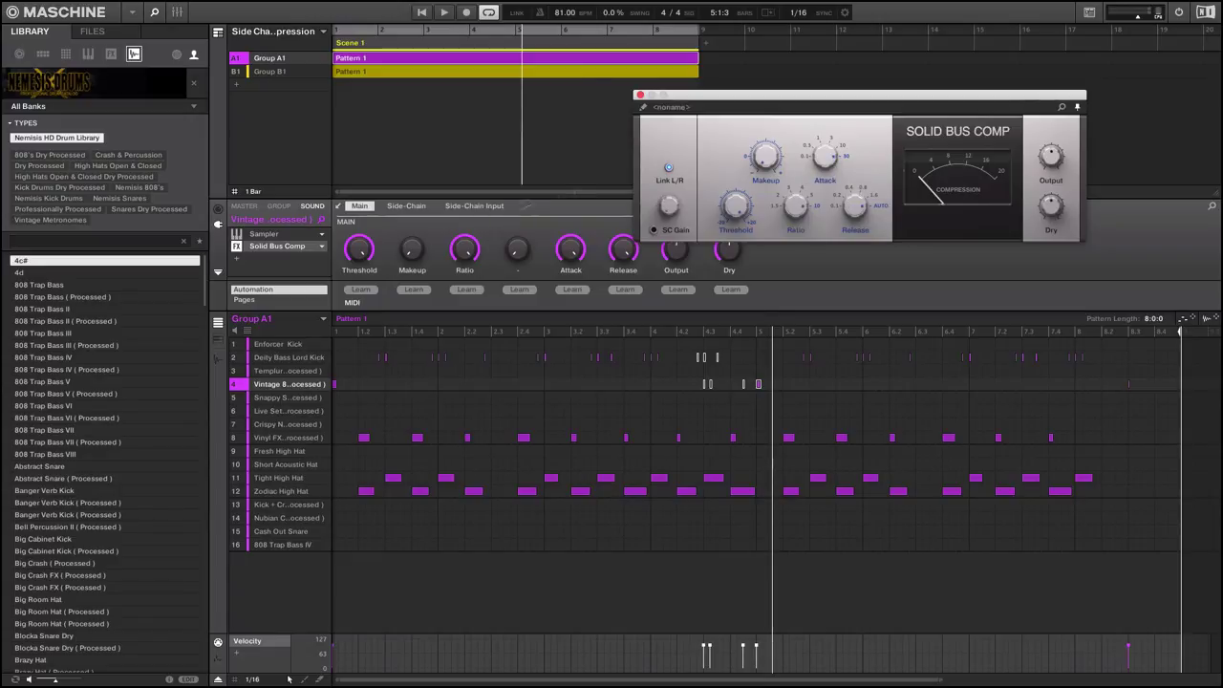
Try the internal Compressor after Solid Bus Comp on sound 4, and remove it from the effect chain.
{"action": "left_click", "coordinate": [236, 258]}
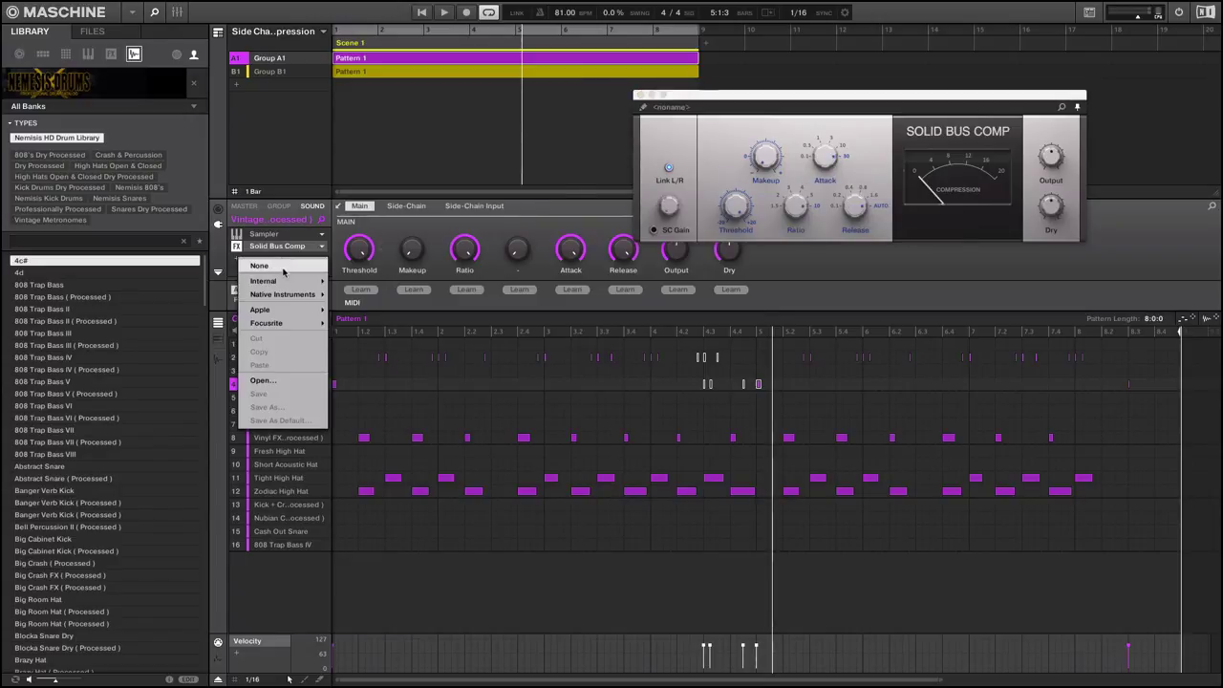
{"action": "mouse_move", "coordinate": [285, 279]}
{"action": "left_click", "coordinate": [355, 284]}
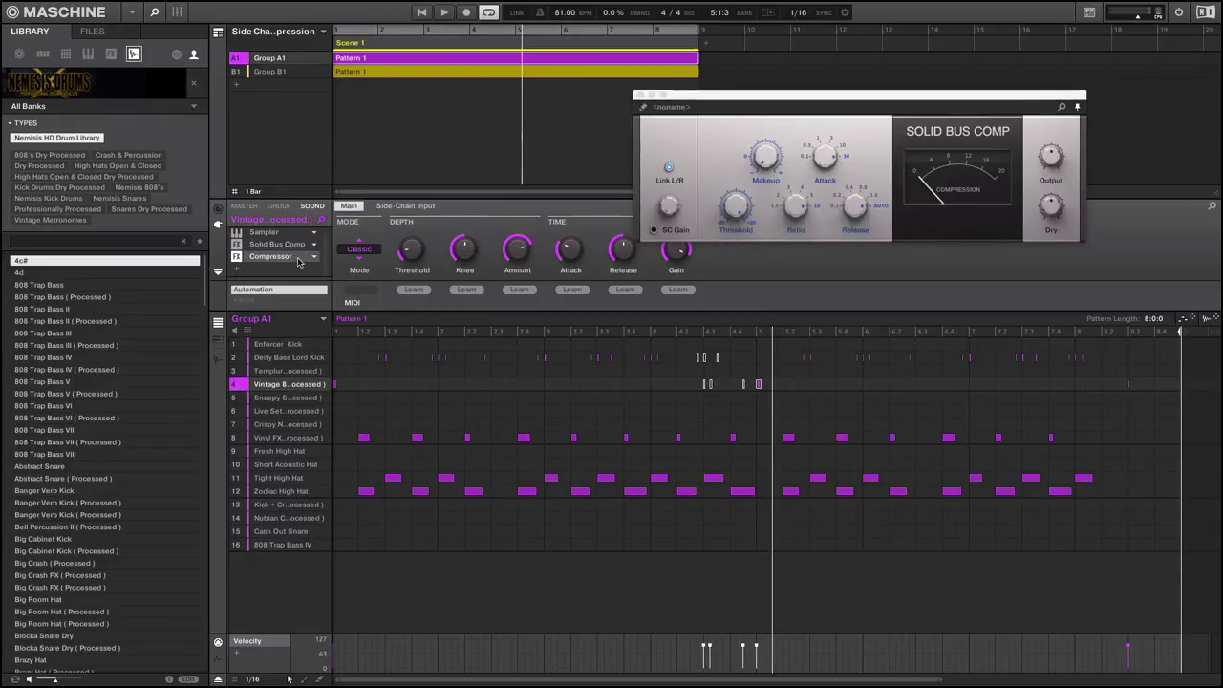
{"action": "left_click_drag", "start_coordinate": [729, 102], "coordinate": [848, 97]}
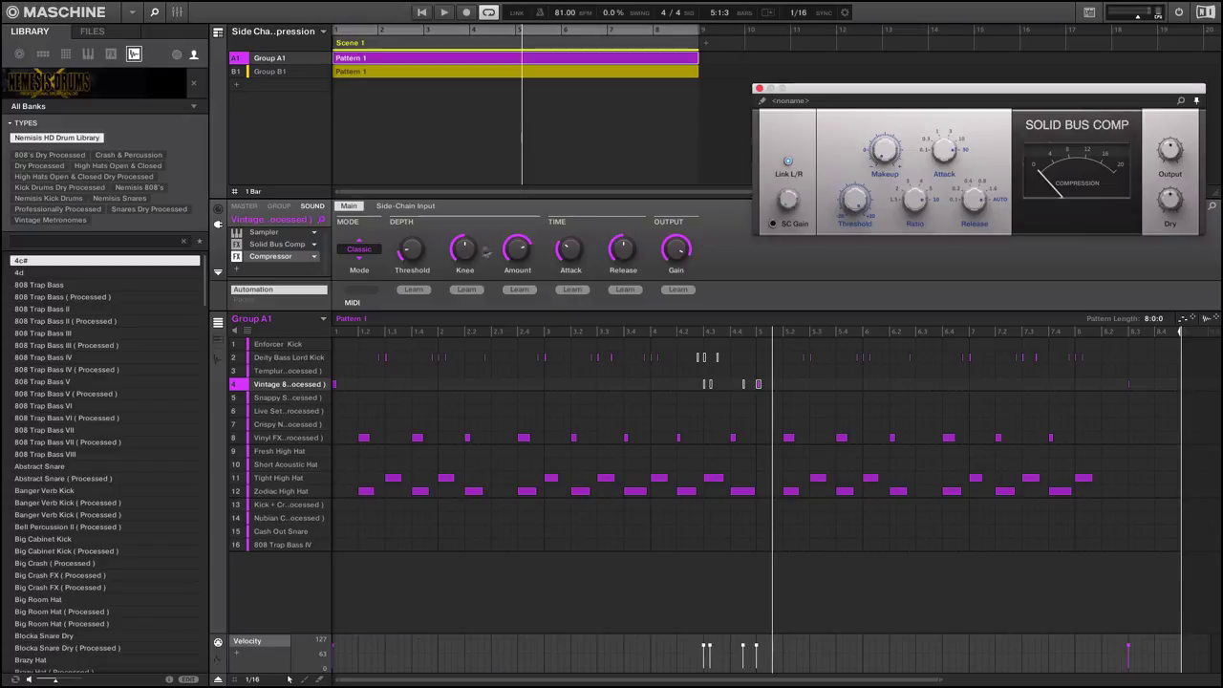
{"action": "mouse_move", "coordinate": [466, 256]}
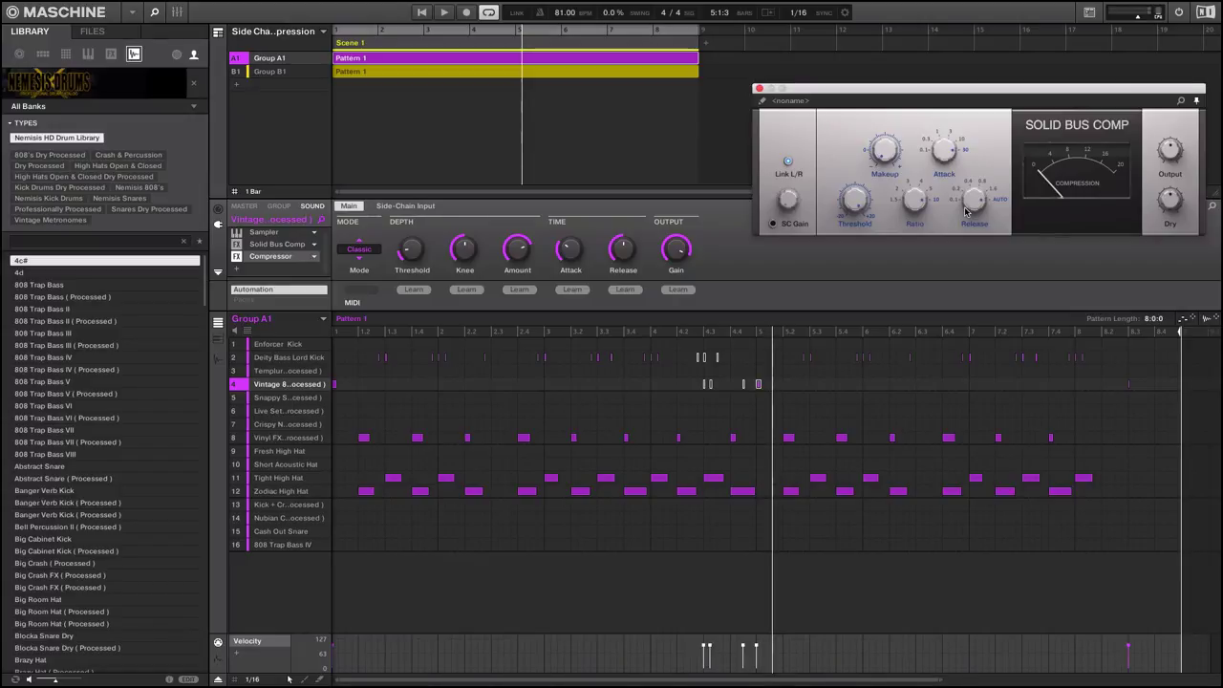
{"action": "left_click", "coordinate": [315, 257]}
{"action": "left_click", "coordinate": [337, 267]}
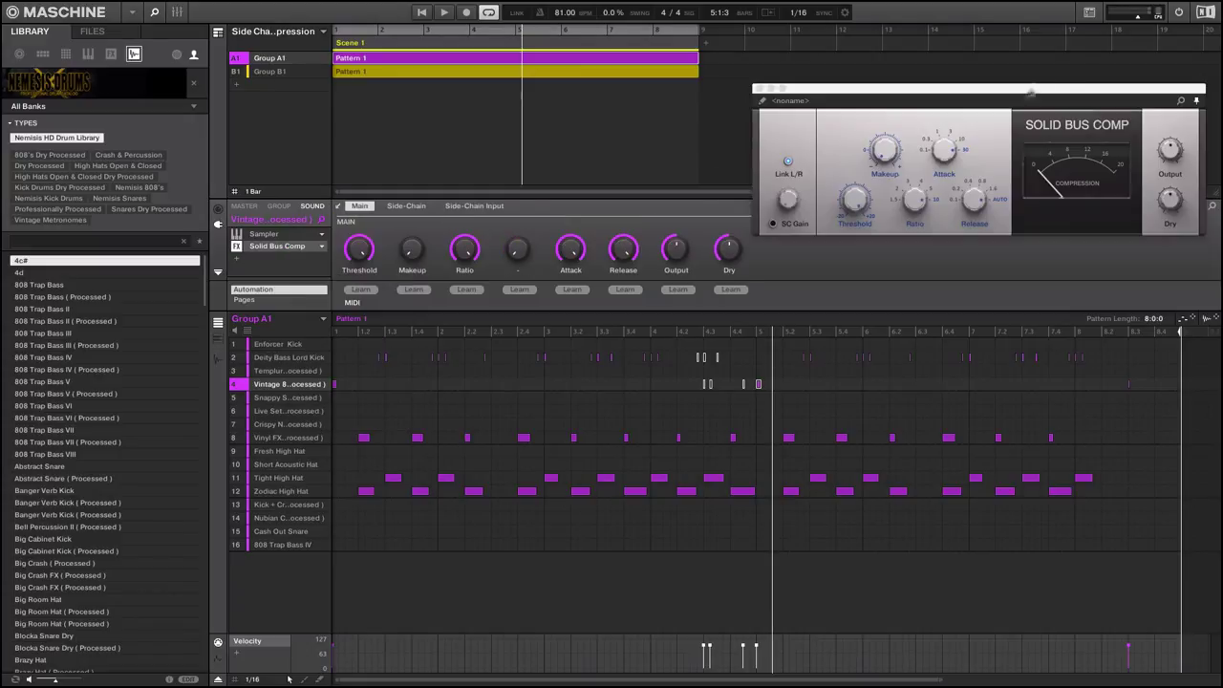
Examine Group A1's sound channels in the mixer, including sounds 6 and 1, and return to the arrangement.
{"action": "left_click_drag", "start_coordinate": [1037, 93], "coordinate": [971, 86]}
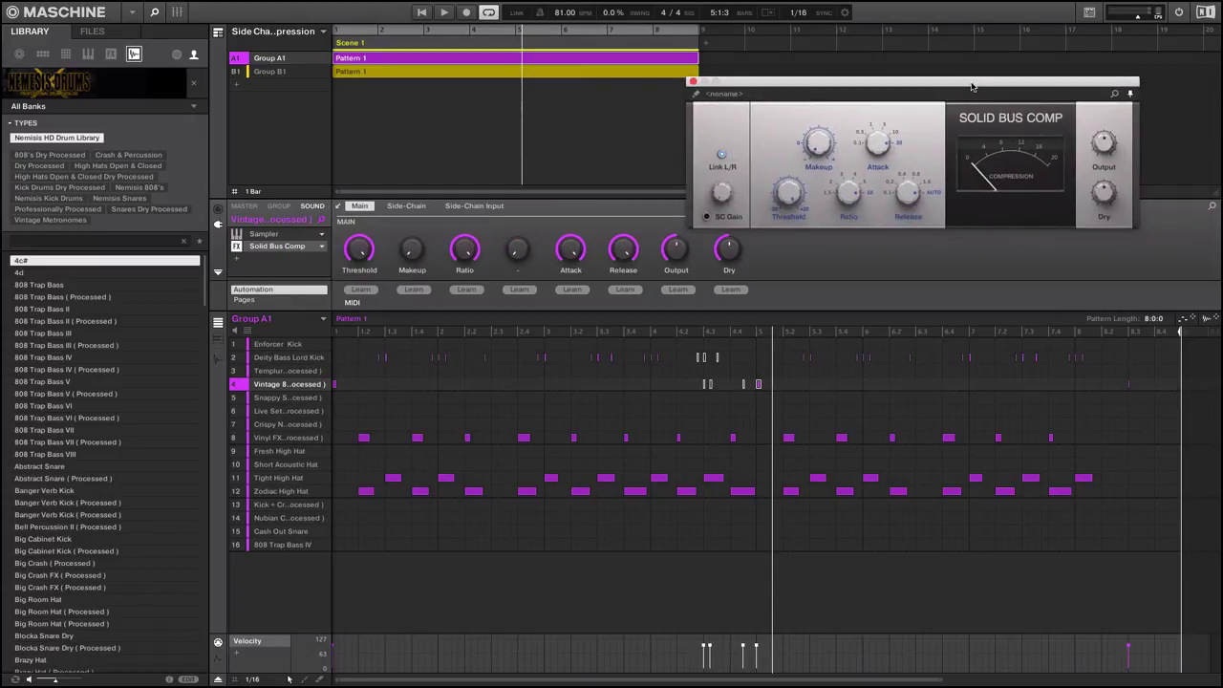
{"action": "left_click_drag", "start_coordinate": [971, 86], "coordinate": [1031, 90]}
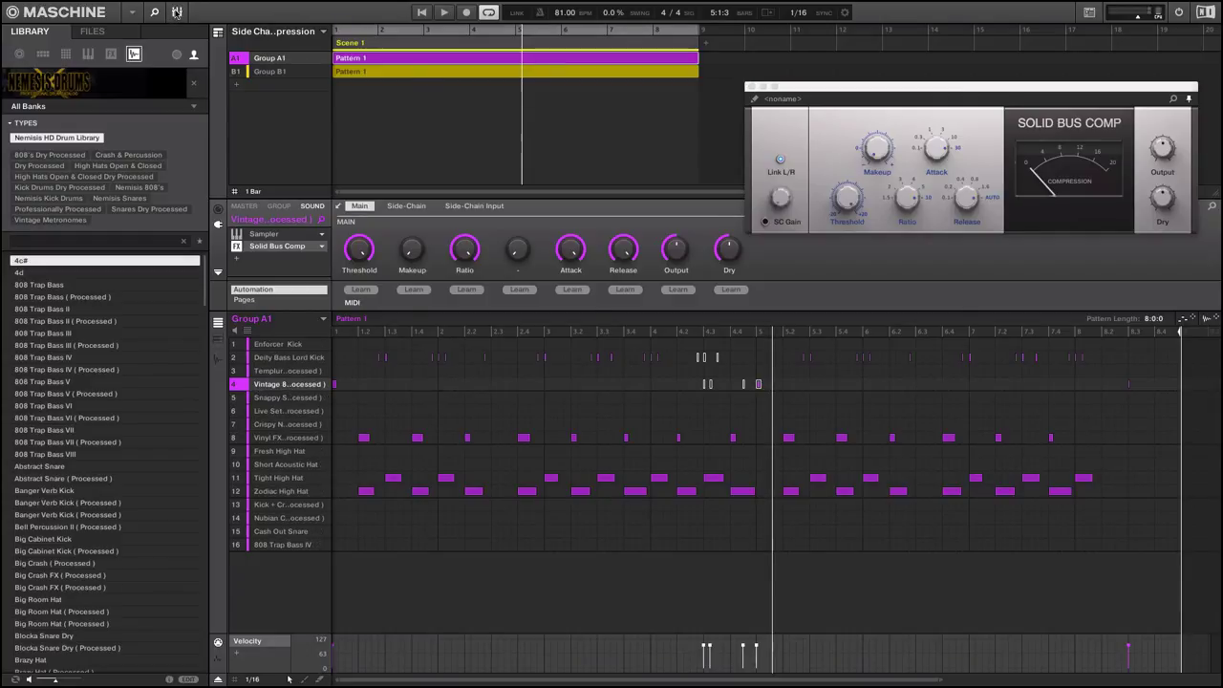
{"action": "left_click", "coordinate": [177, 12]}
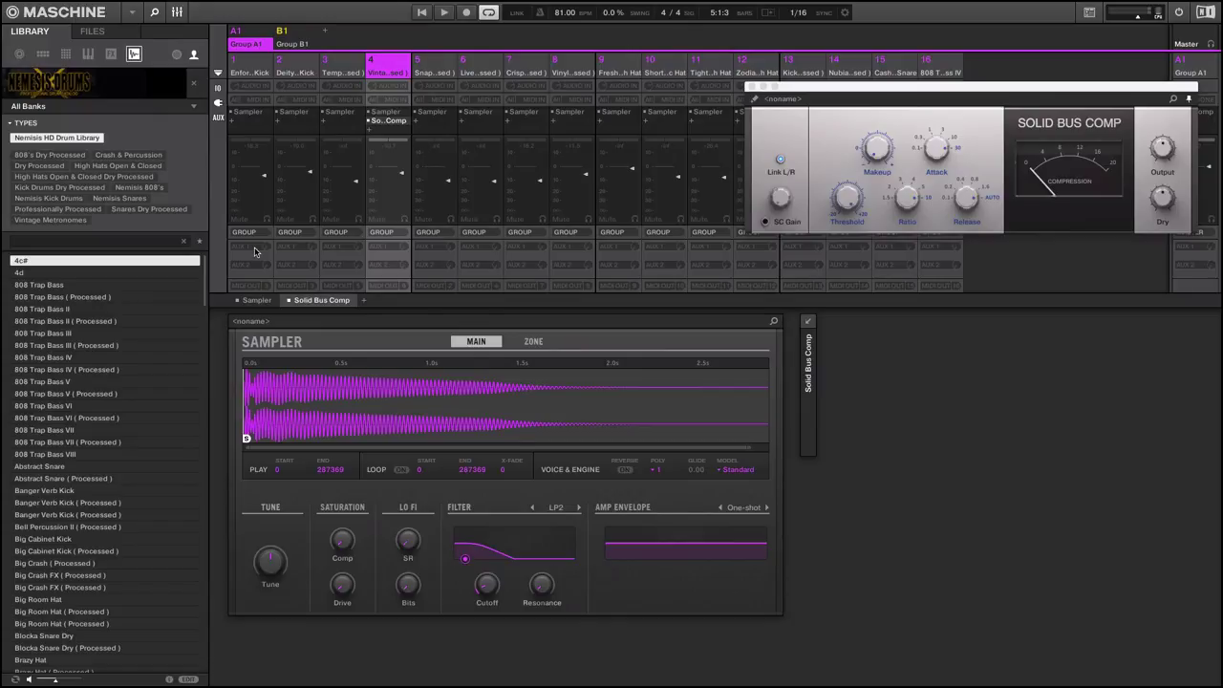
{"action": "left_click", "coordinate": [480, 70]}
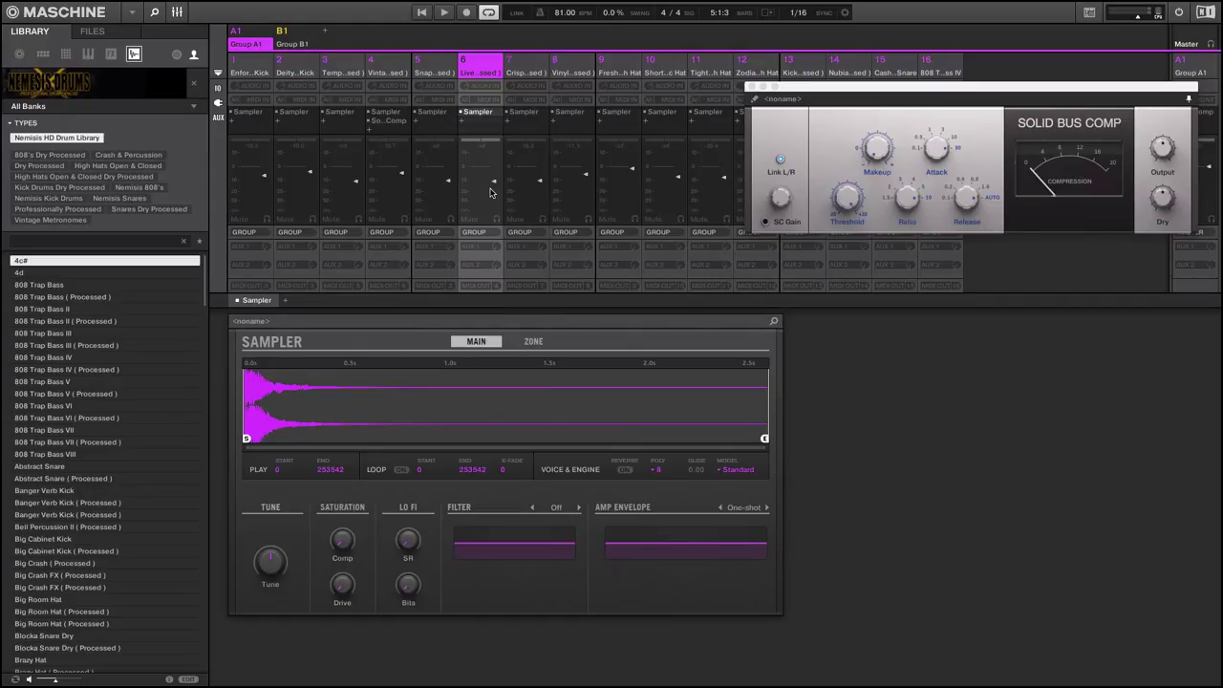
{"action": "left_click", "coordinate": [254, 70]}
{"action": "left_click", "coordinate": [178, 12]}
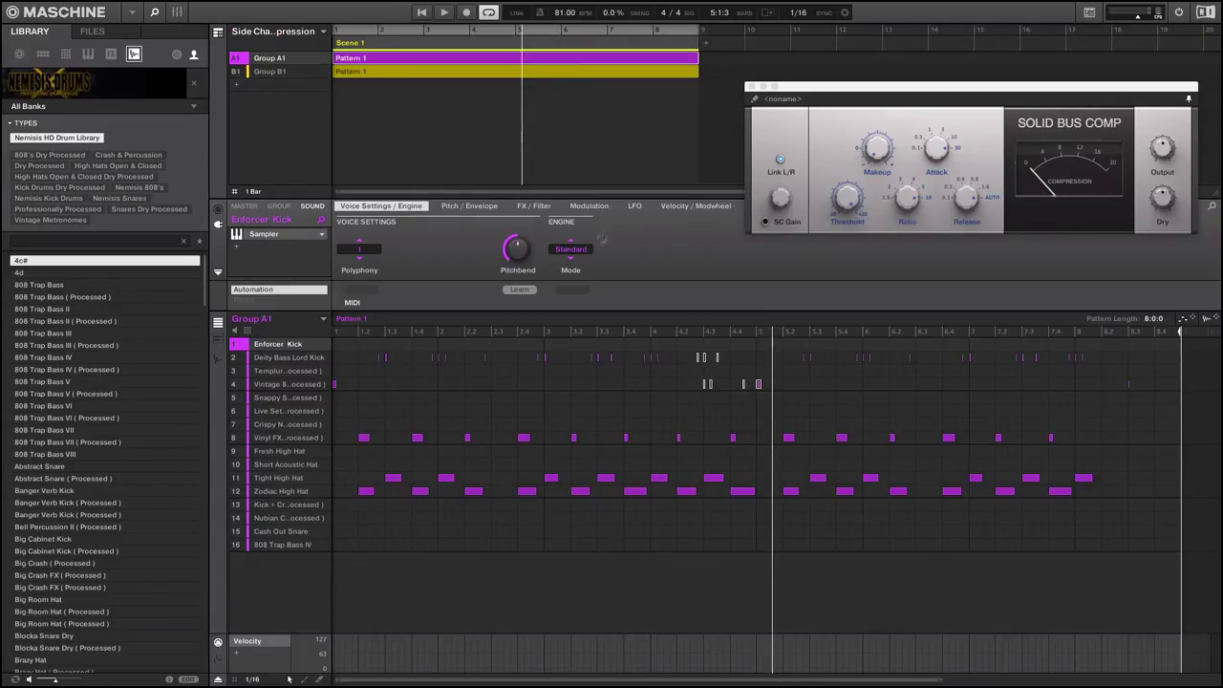
Set the side-chain input source of sound 4's Solid Bus Comp to A1:S2, the Deity Bass Lord Kick.
{"action": "left_click", "coordinate": [292, 385]}
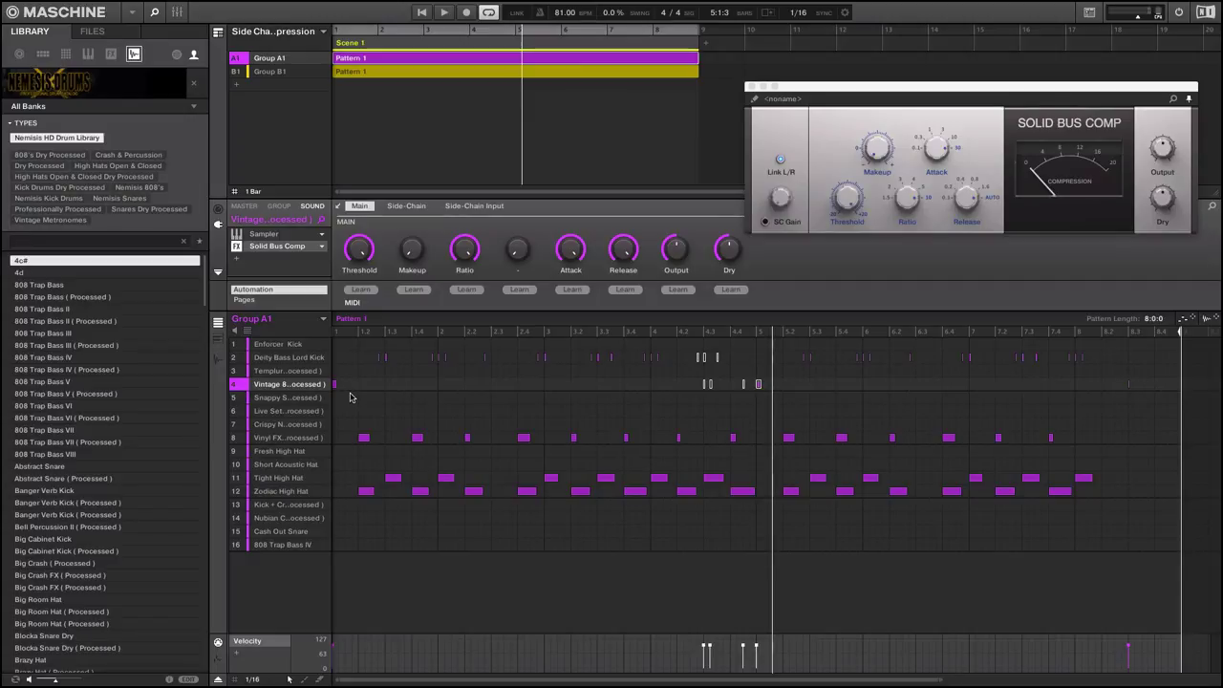
{"action": "left_click_drag", "start_coordinate": [954, 91], "coordinate": [967, 116]}
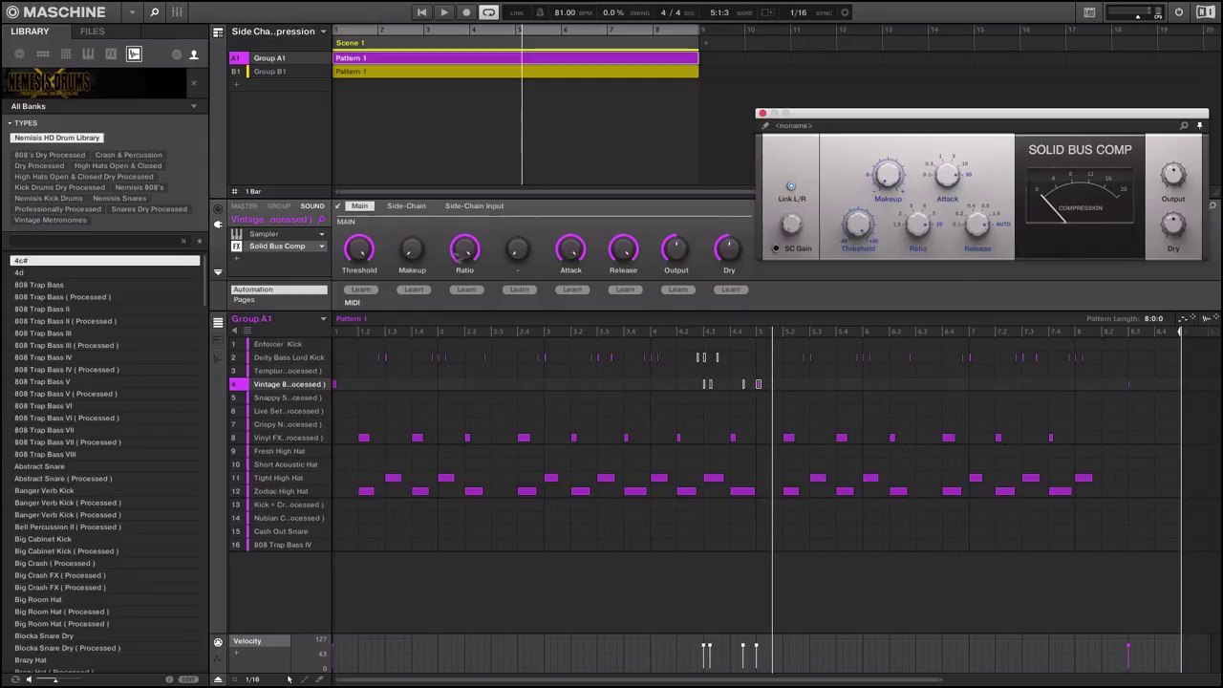
{"action": "mouse_move", "coordinate": [466, 256]}
{"action": "left_click", "coordinate": [406, 207]}
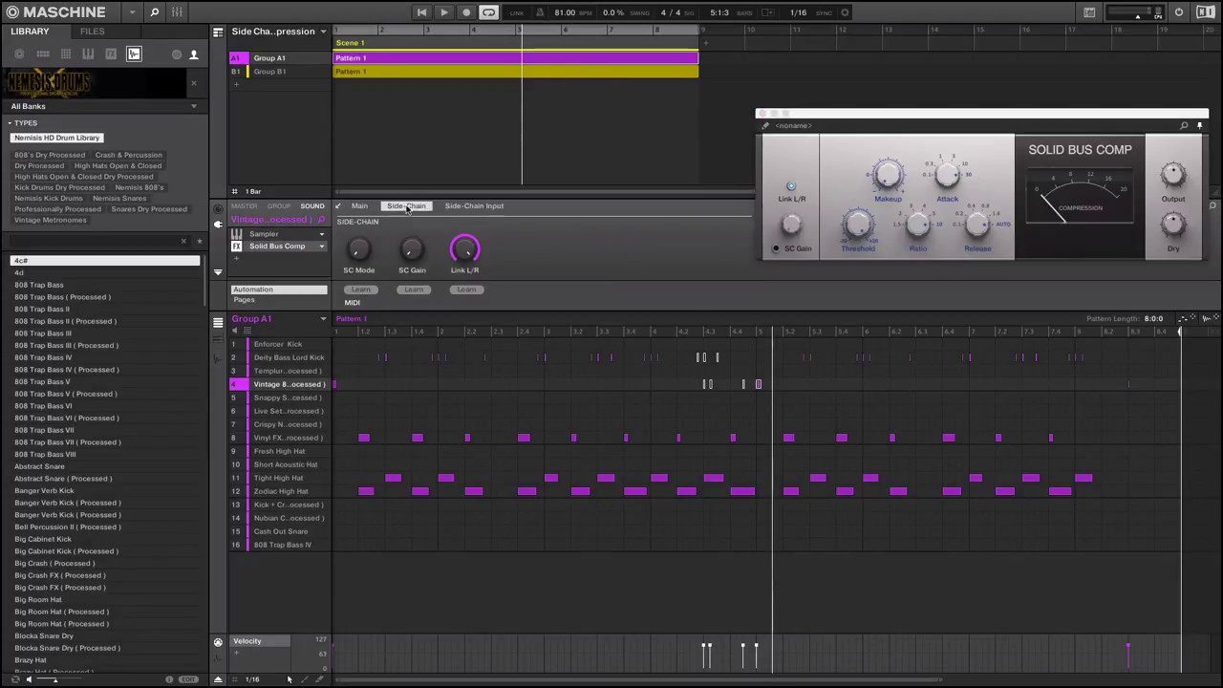
{"action": "mouse_move", "coordinate": [363, 256]}
{"action": "mouse_move", "coordinate": [361, 255]}
{"action": "left_click", "coordinate": [488, 208]}
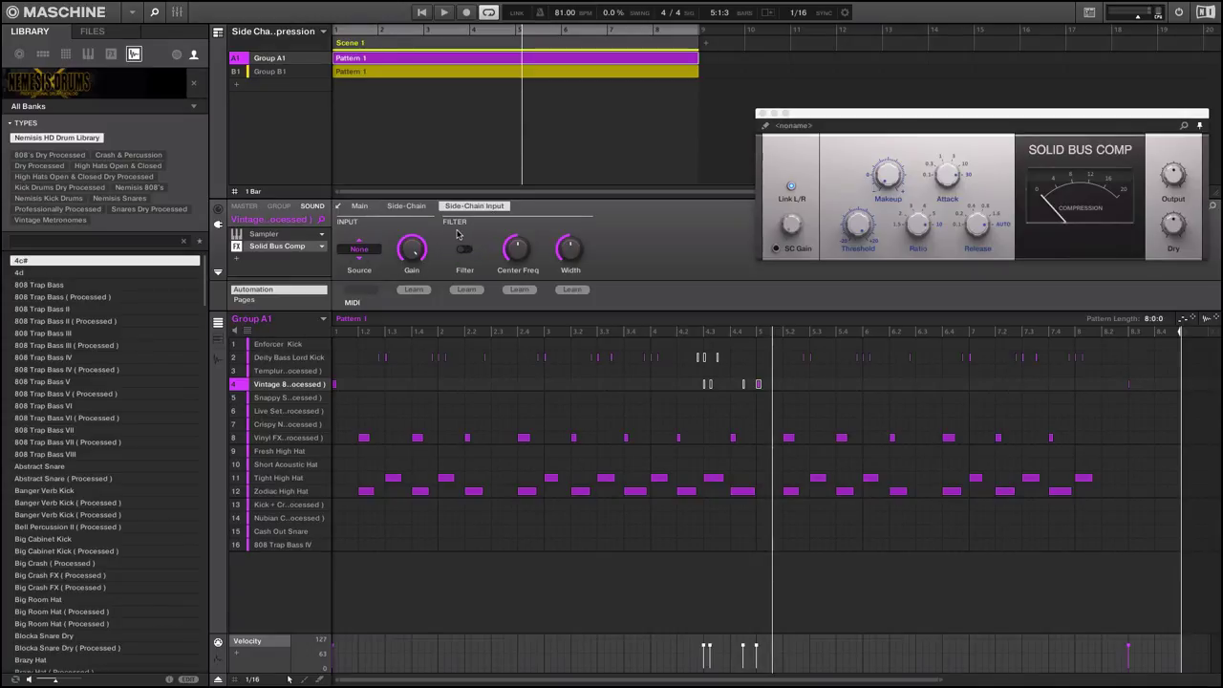
{"action": "left_click", "coordinate": [358, 250]}
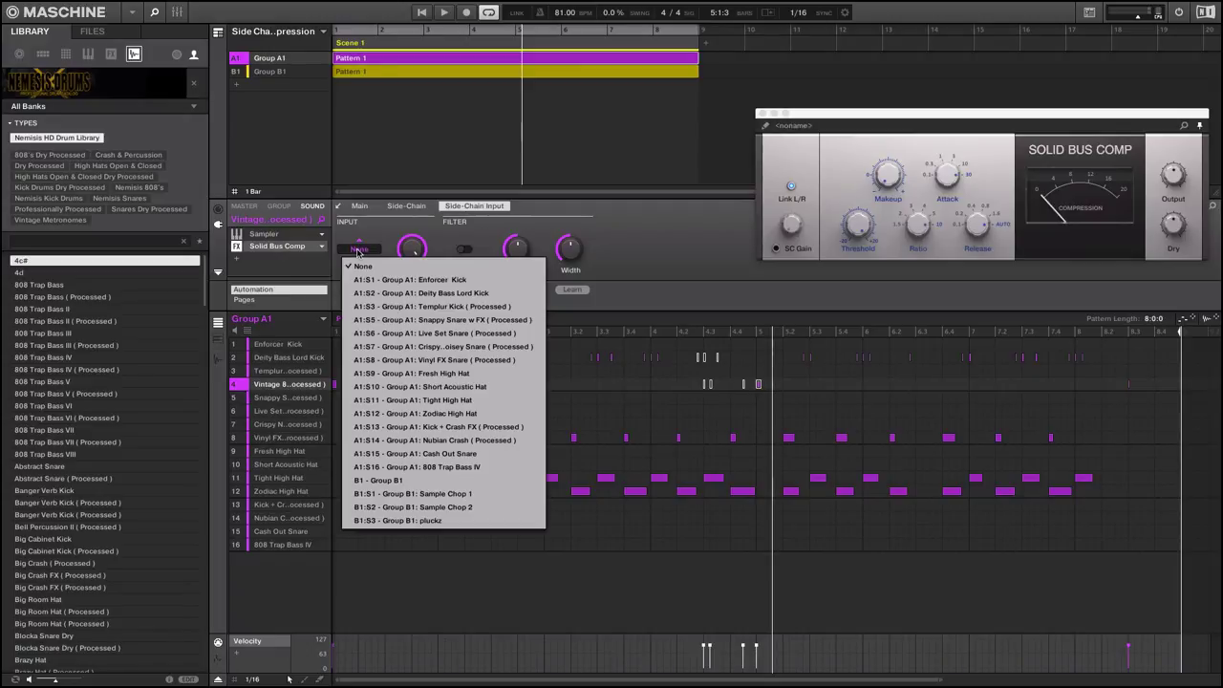
{"action": "left_click", "coordinate": [405, 293]}
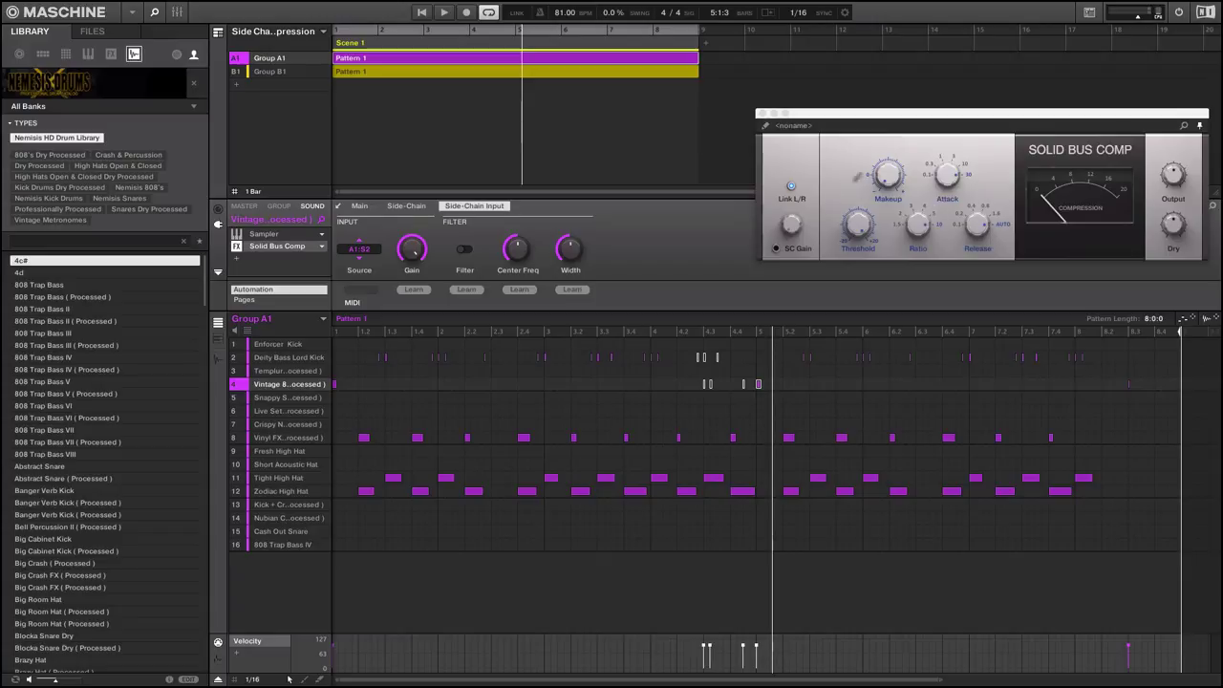
{"action": "left_click_drag", "start_coordinate": [888, 119], "coordinate": [809, 121]}
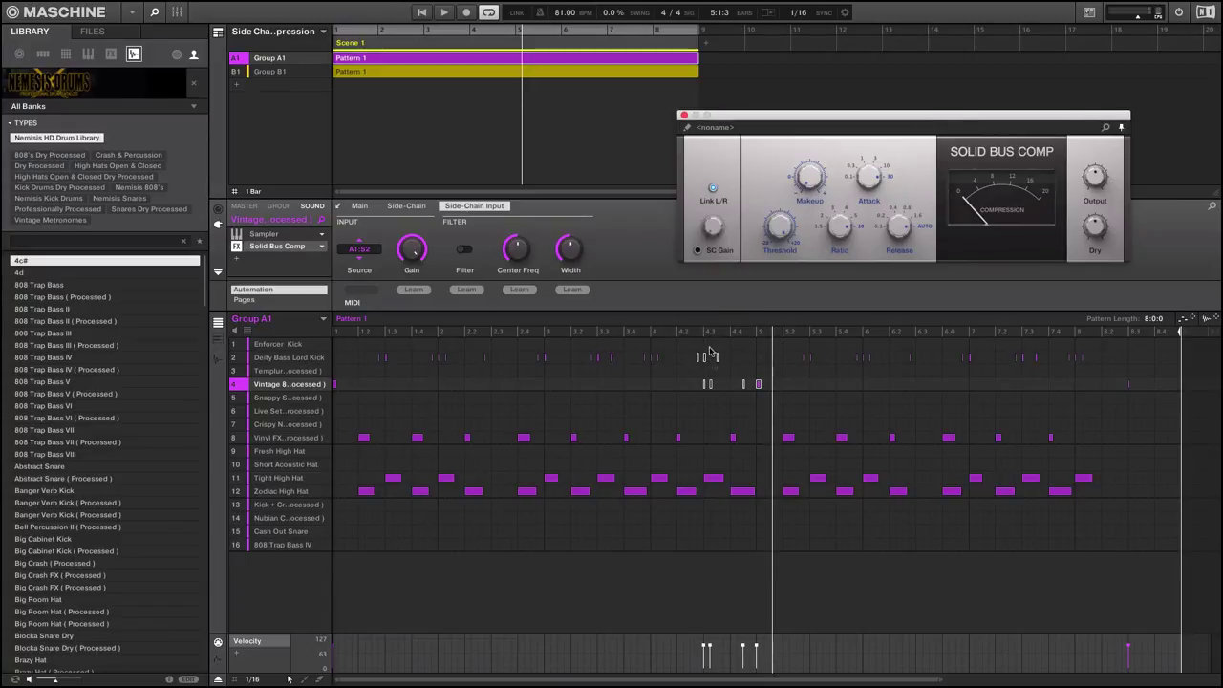
Enable SC Gain in sound 4's Solid Bus Comp so it responds to the side-chain input, and audition the pattern before and after.
{"action": "key", "text": "space"}
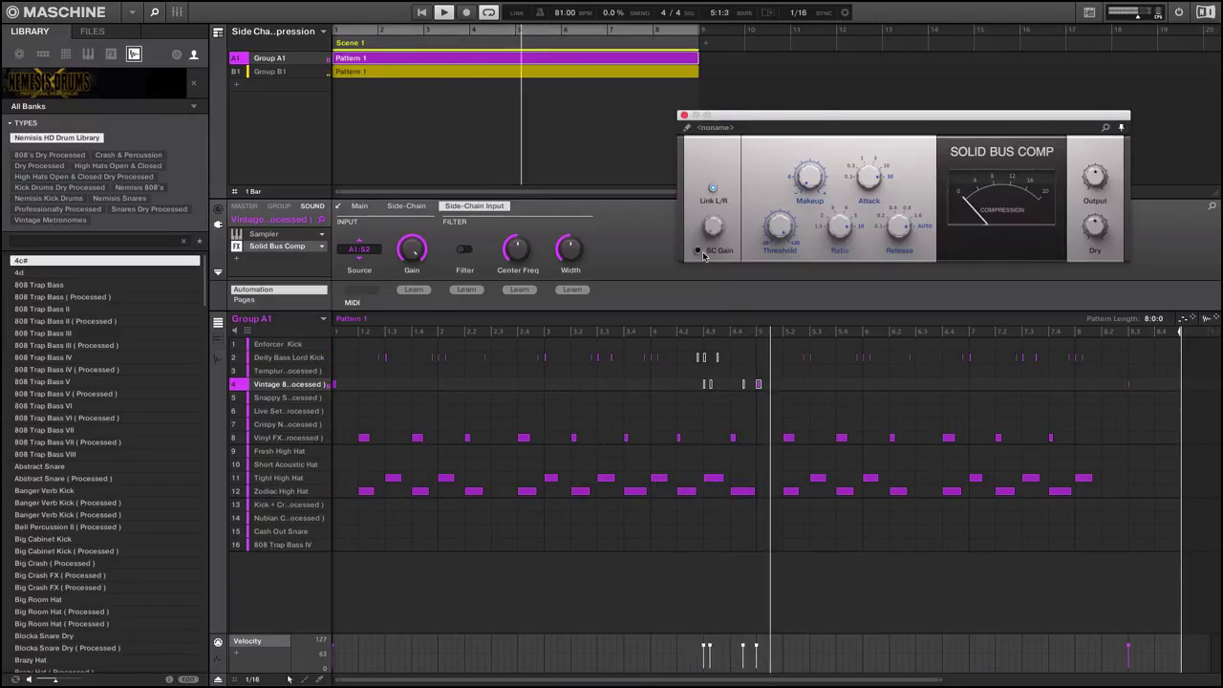
{"action": "key", "text": "space"}
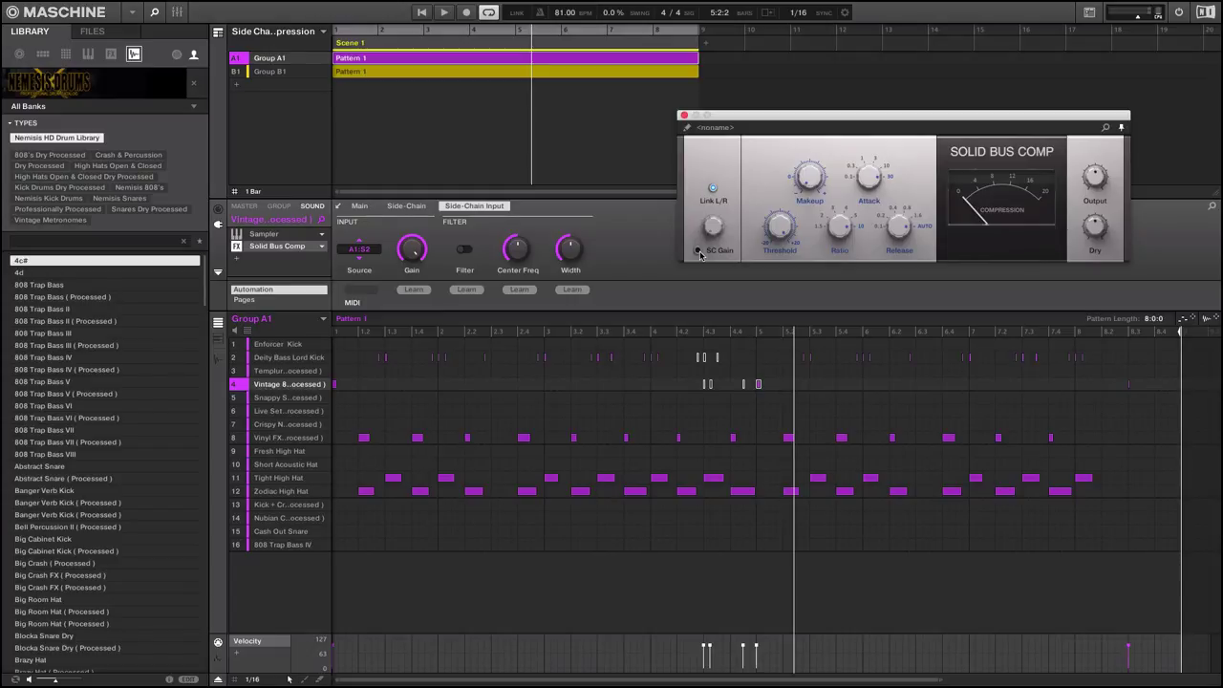
{"action": "left_click", "coordinate": [699, 251]}
{"action": "mouse_move", "coordinate": [786, 233]}
{"action": "mouse_move", "coordinate": [711, 226]}
{"action": "key", "text": "space"}
Try a Solid Bus Comp threshold of about 14.0 dB and audition the pattern from bar 4.
{"action": "left_click_drag", "start_coordinate": [780, 226], "coordinate": [780, 243]}
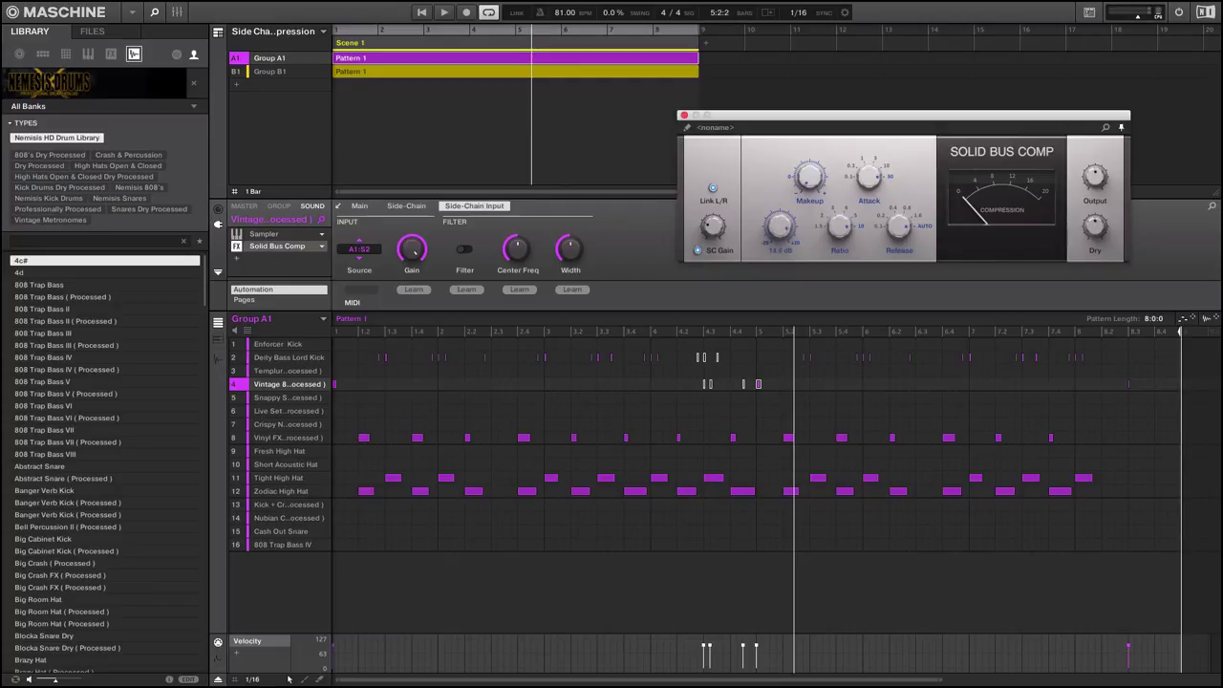
{"action": "left_click", "coordinate": [654, 335]}
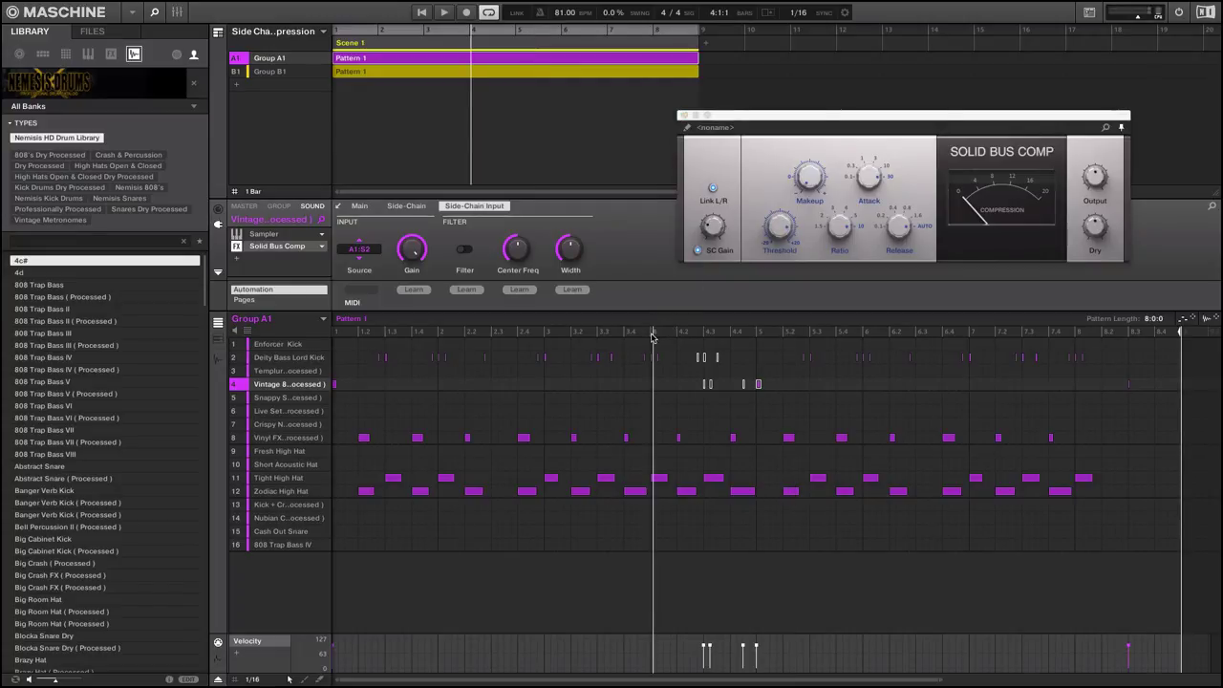
{"action": "key", "text": "space"}
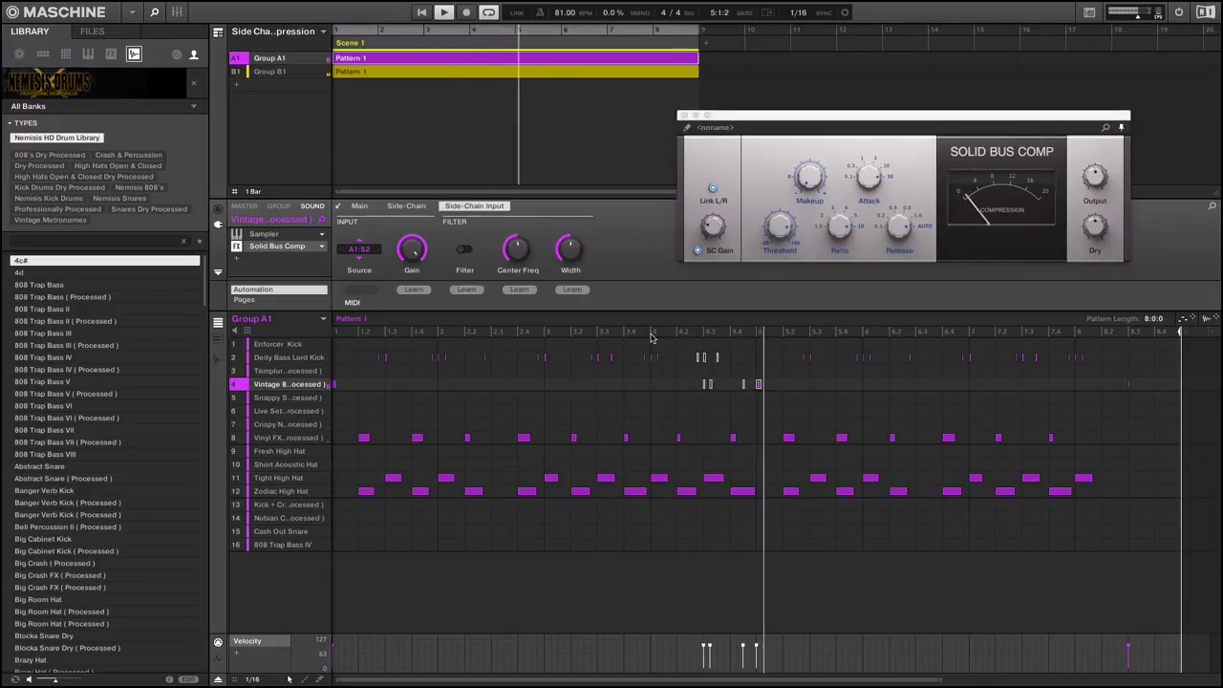
{"action": "key", "text": "space"}
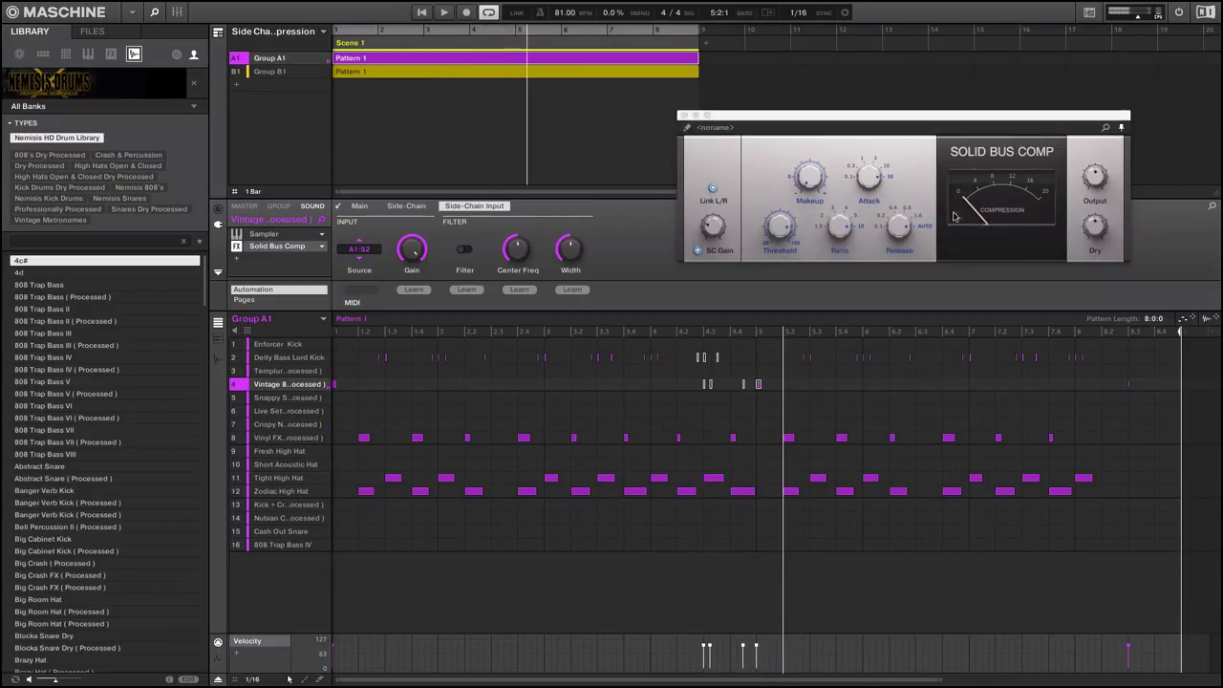
Try a Solid Bus Comp threshold of about 12.6 dB from bar 4, and reset the threshold to its default.
{"action": "mouse_move", "coordinate": [783, 234]}
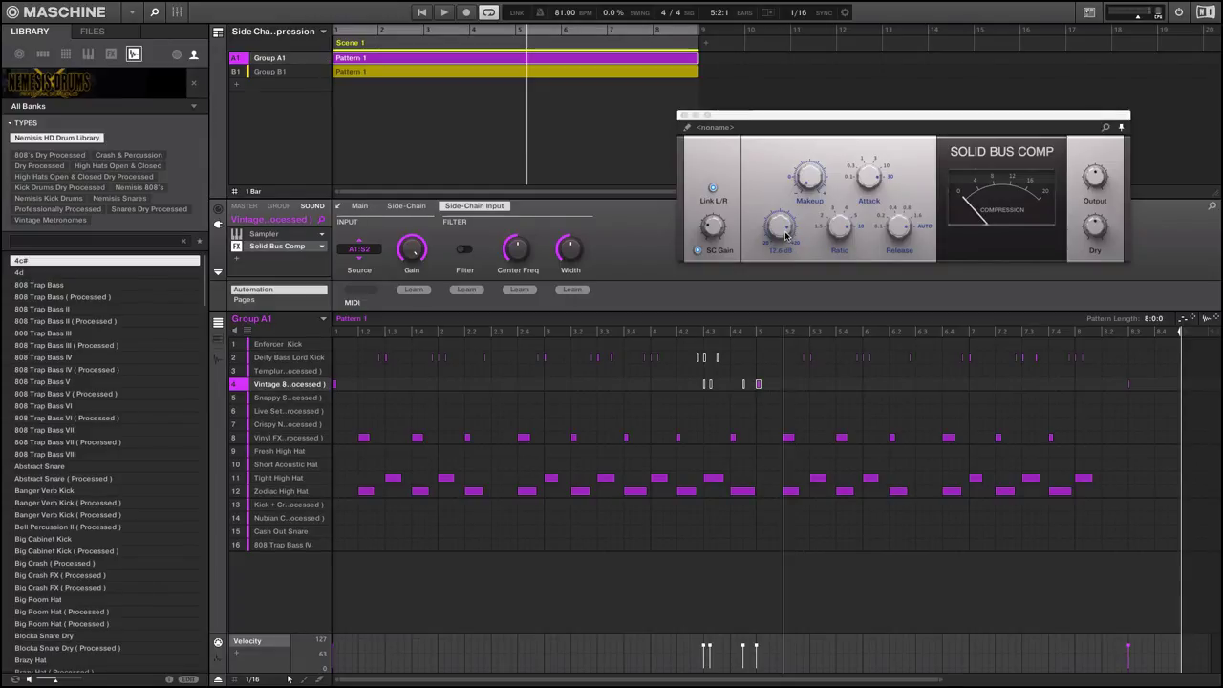
{"action": "left_click_drag", "start_coordinate": [783, 235], "coordinate": [792, 235]}
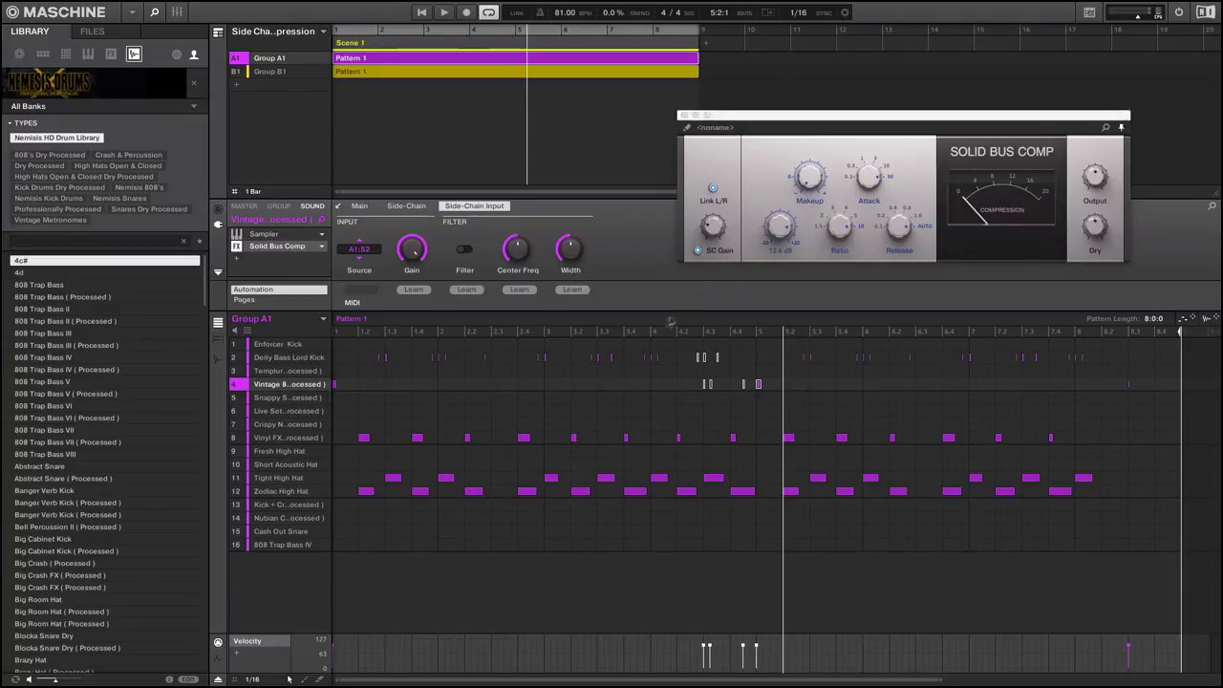
{"action": "left_click", "coordinate": [653, 334]}
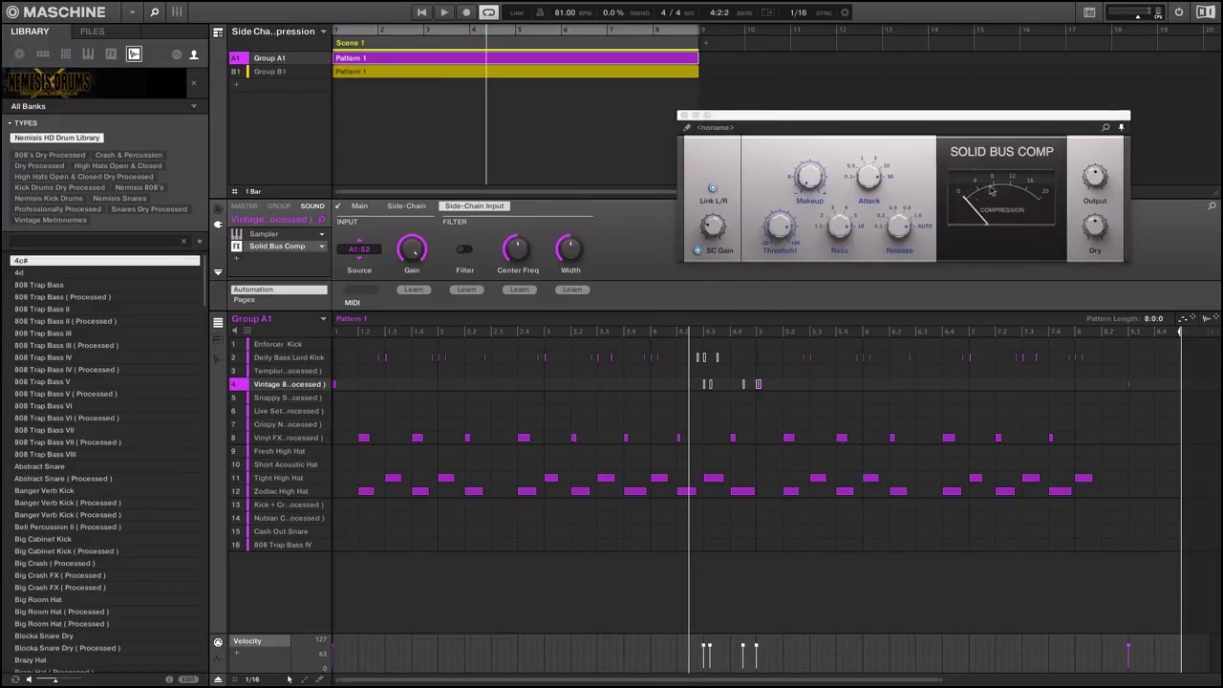
{"action": "left_click", "coordinate": [780, 229]}
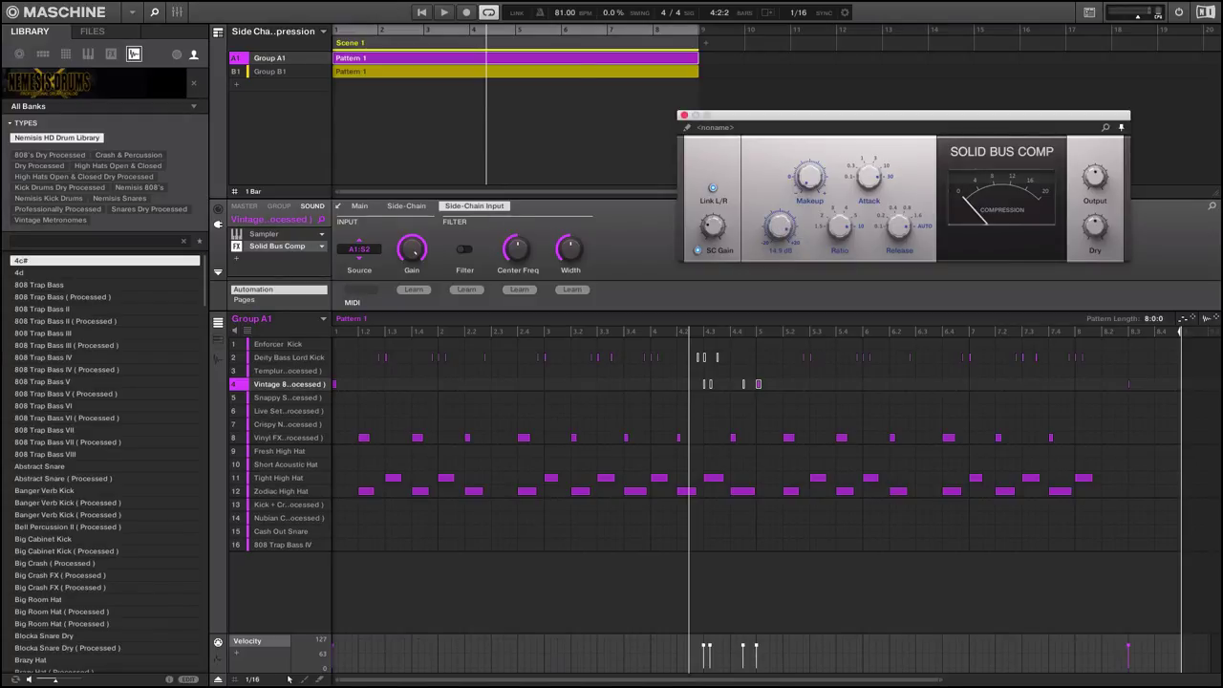
{"action": "double_click", "coordinate": [780, 230]}
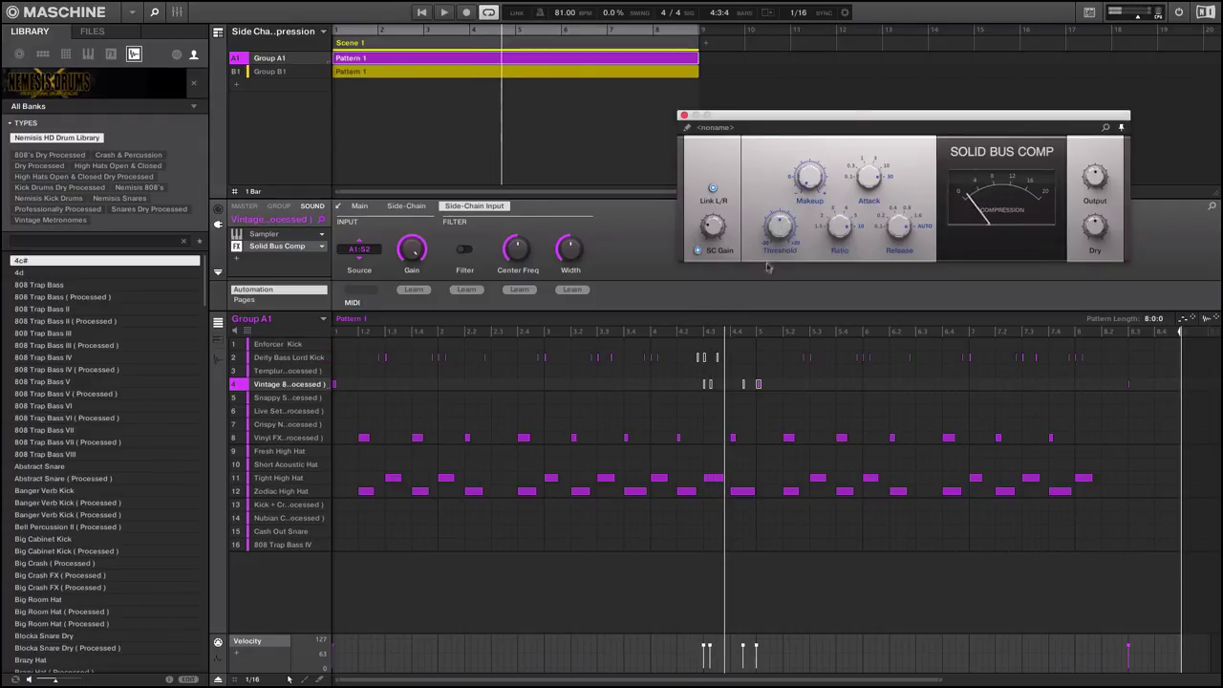
Raise the Solid Bus Comp threshold through 17.0 dB to about 18.9 dB, auditioning each setting from bar 4.
{"action": "left_click_drag", "start_coordinate": [779, 226], "coordinate": [779, 200]}
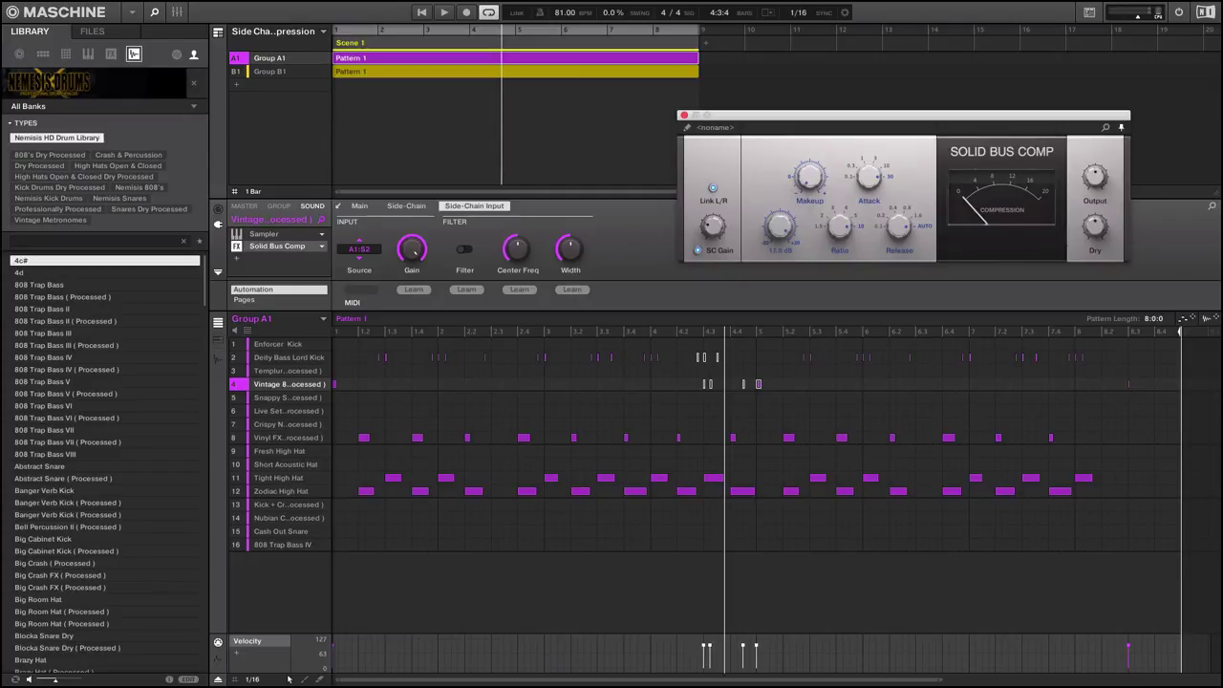
{"action": "left_click", "coordinate": [655, 333]}
{"action": "mouse_move", "coordinate": [787, 233]}
{"action": "key", "text": "space"}
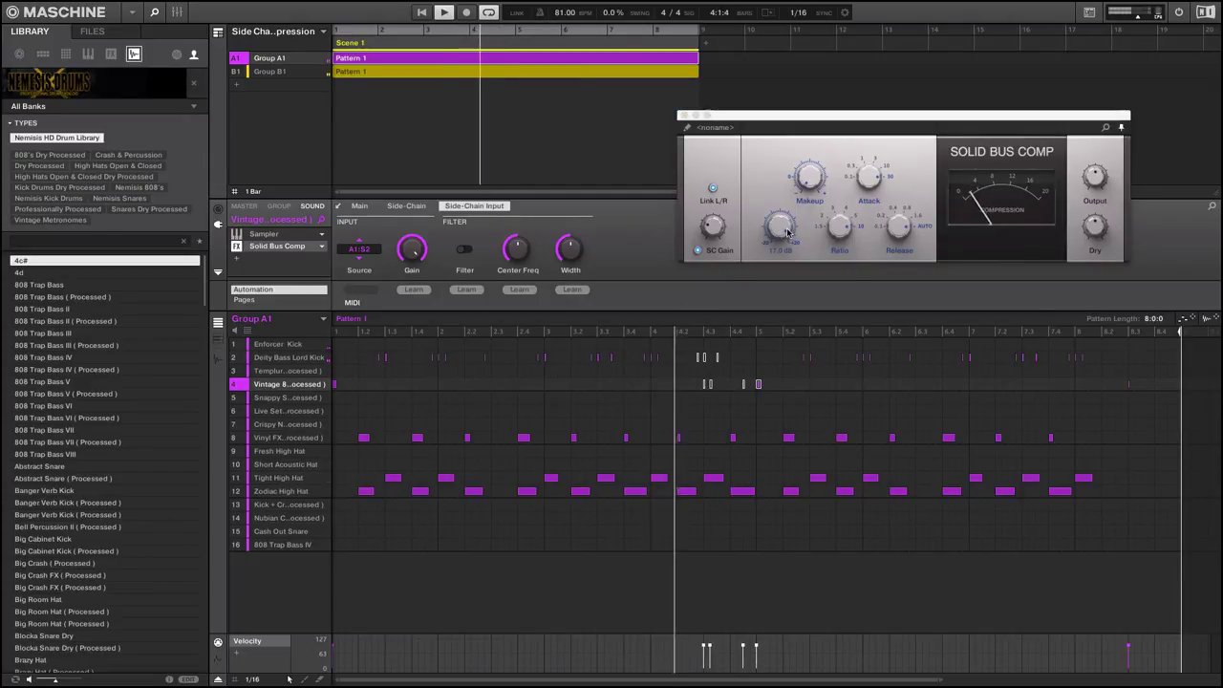
{"action": "left_click_drag", "start_coordinate": [787, 233], "coordinate": [787, 222]}
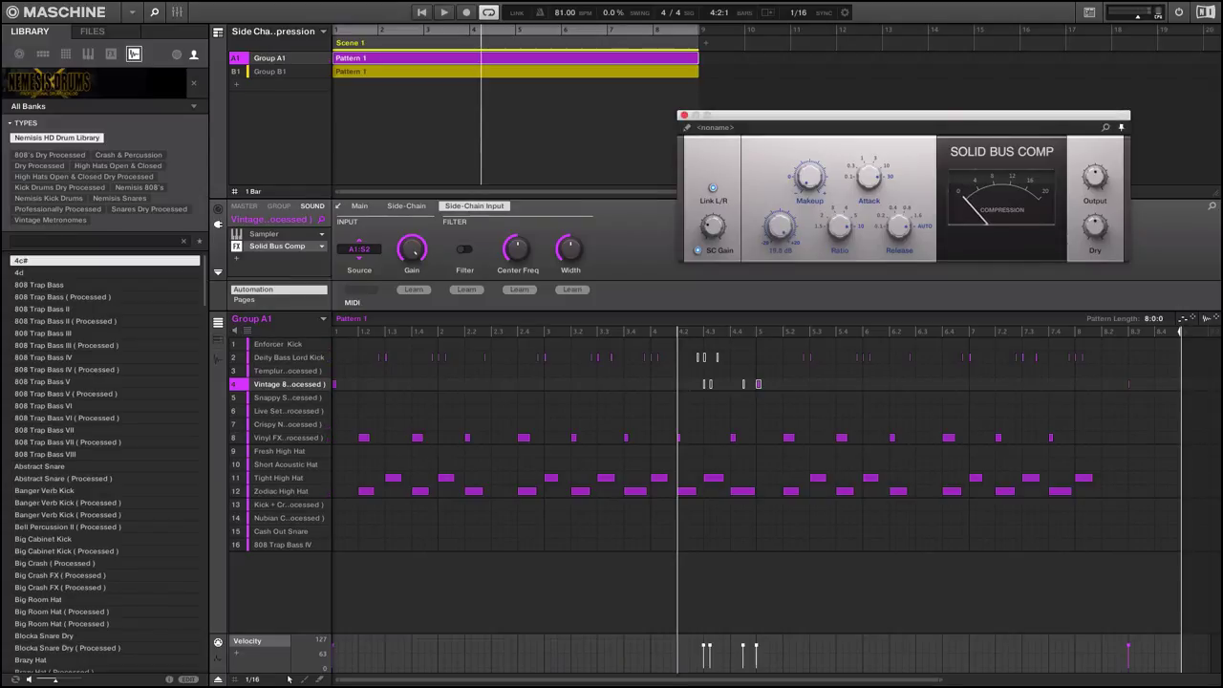
{"action": "left_click", "coordinate": [654, 334]}
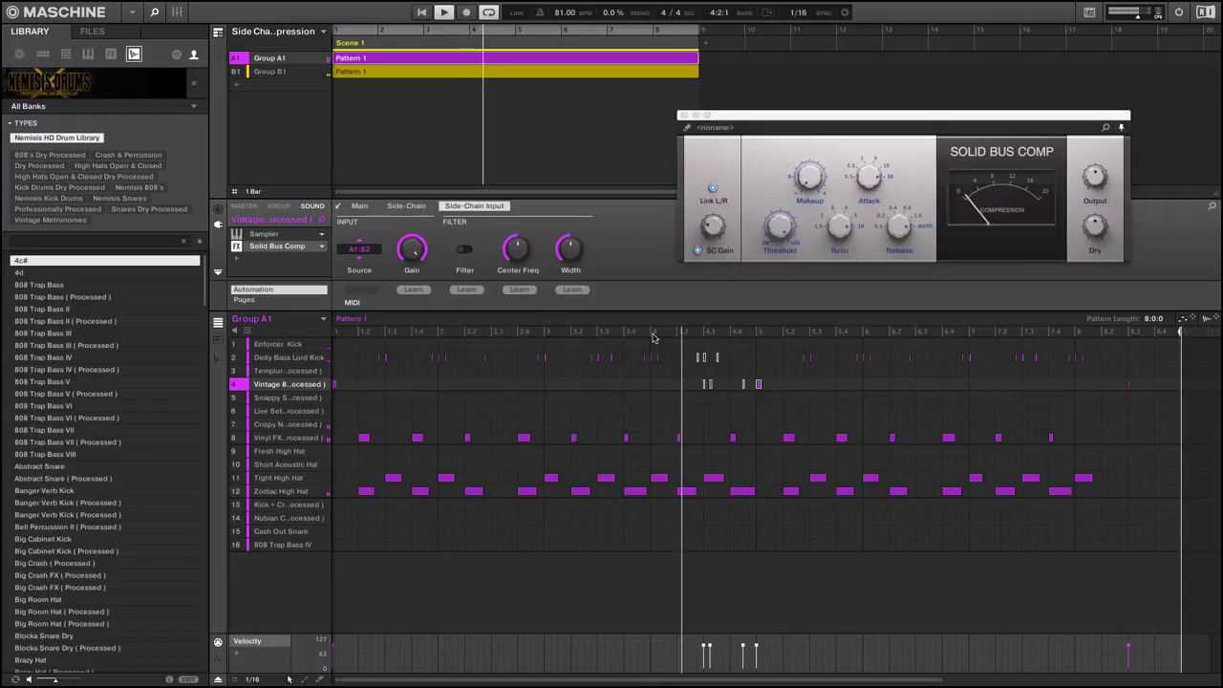
{"action": "key", "text": "space"}
{"action": "key", "text": "space"}
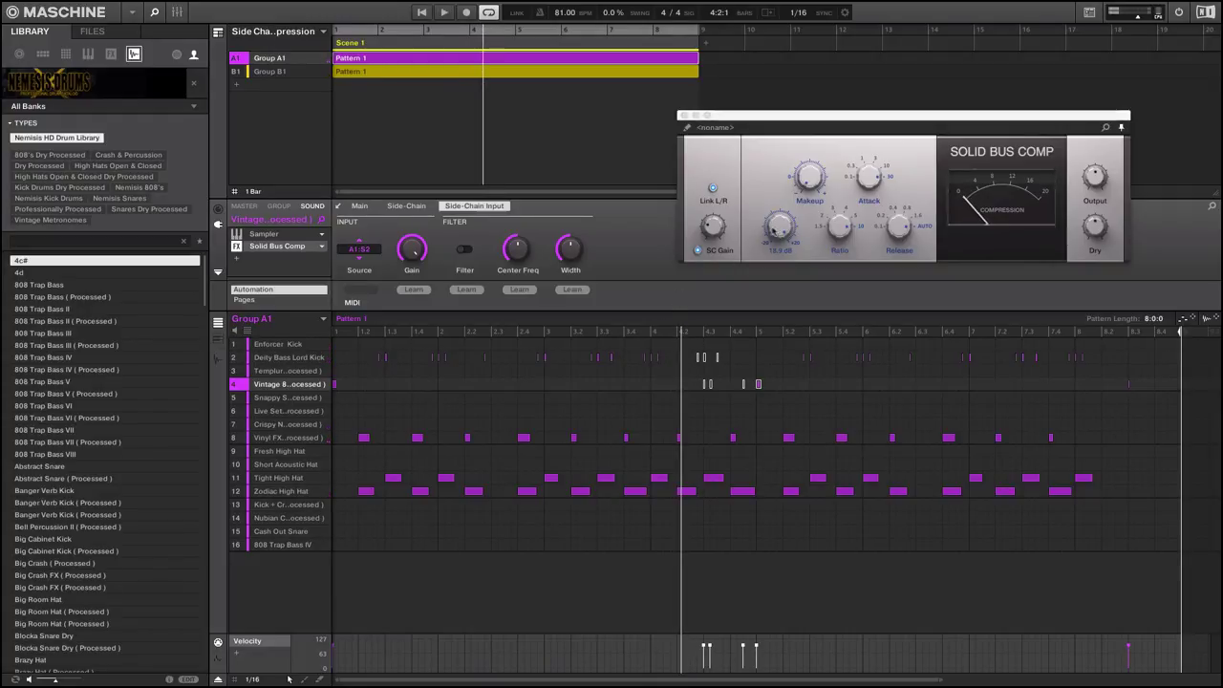
Try an SC Gain of about -14.8 dB in Solid Bus Comp and audition the pattern repeatedly from bar 4.
{"action": "left_click_drag", "start_coordinate": [712, 226], "coordinate": [713, 215]}
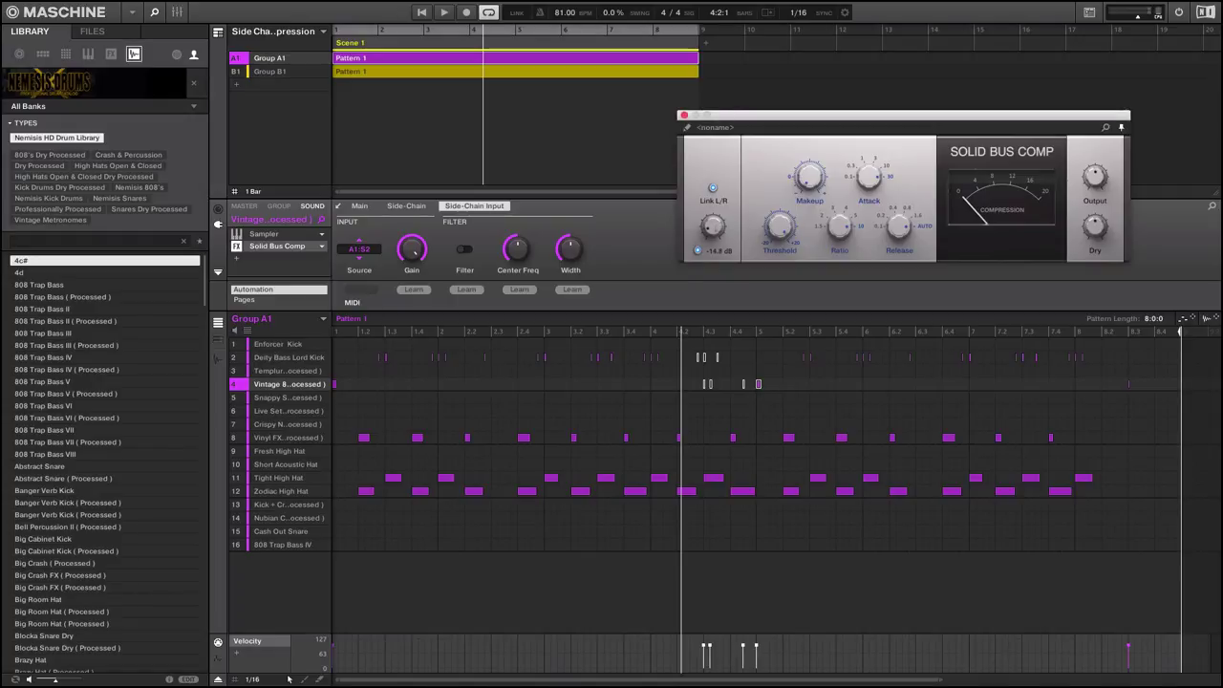
{"action": "left_click", "coordinate": [652, 334]}
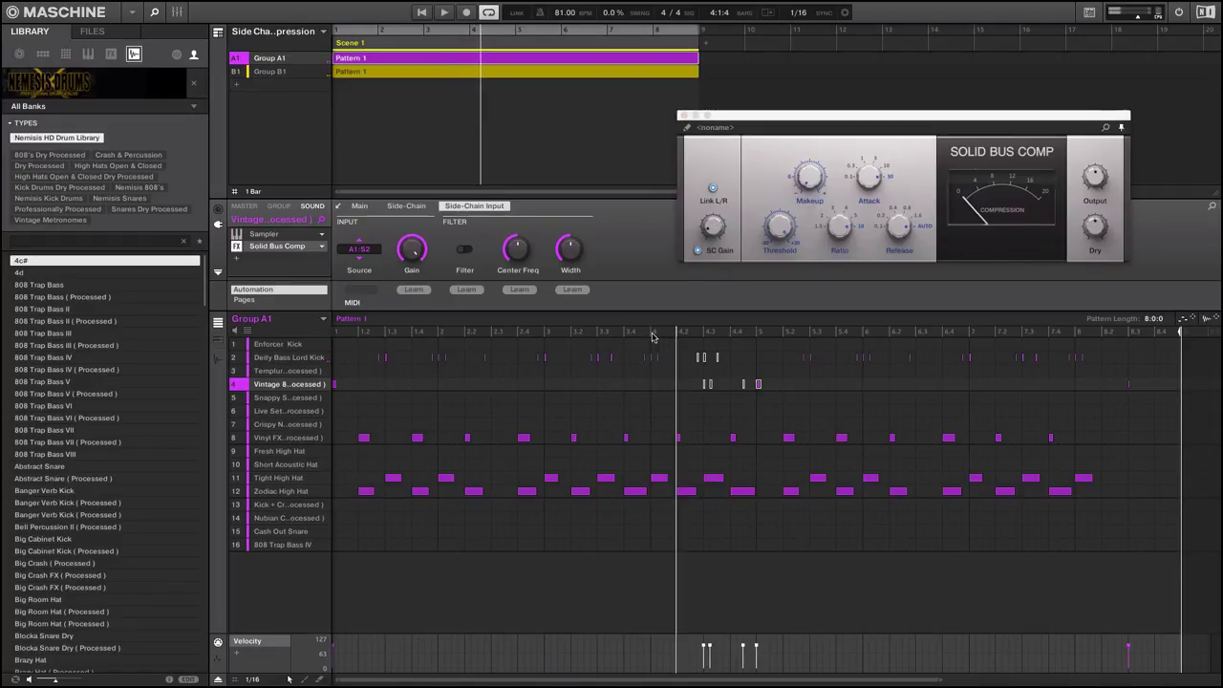
{"action": "key", "text": "space"}
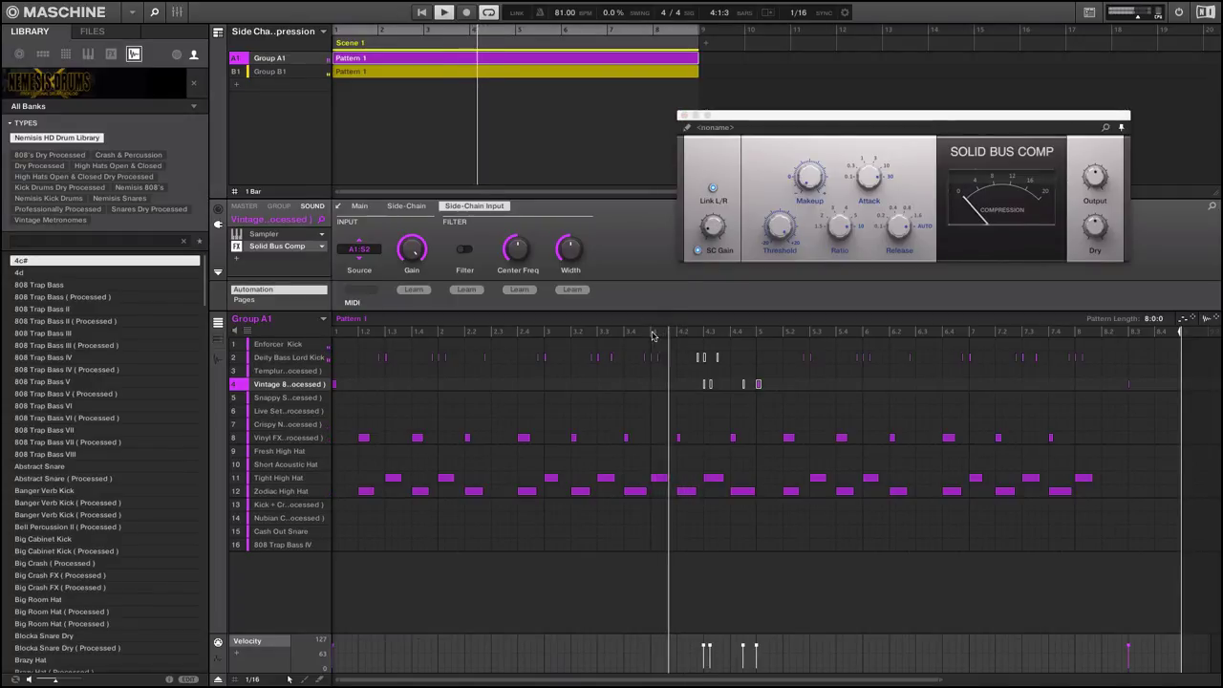
{"action": "left_click", "coordinate": [653, 332]}
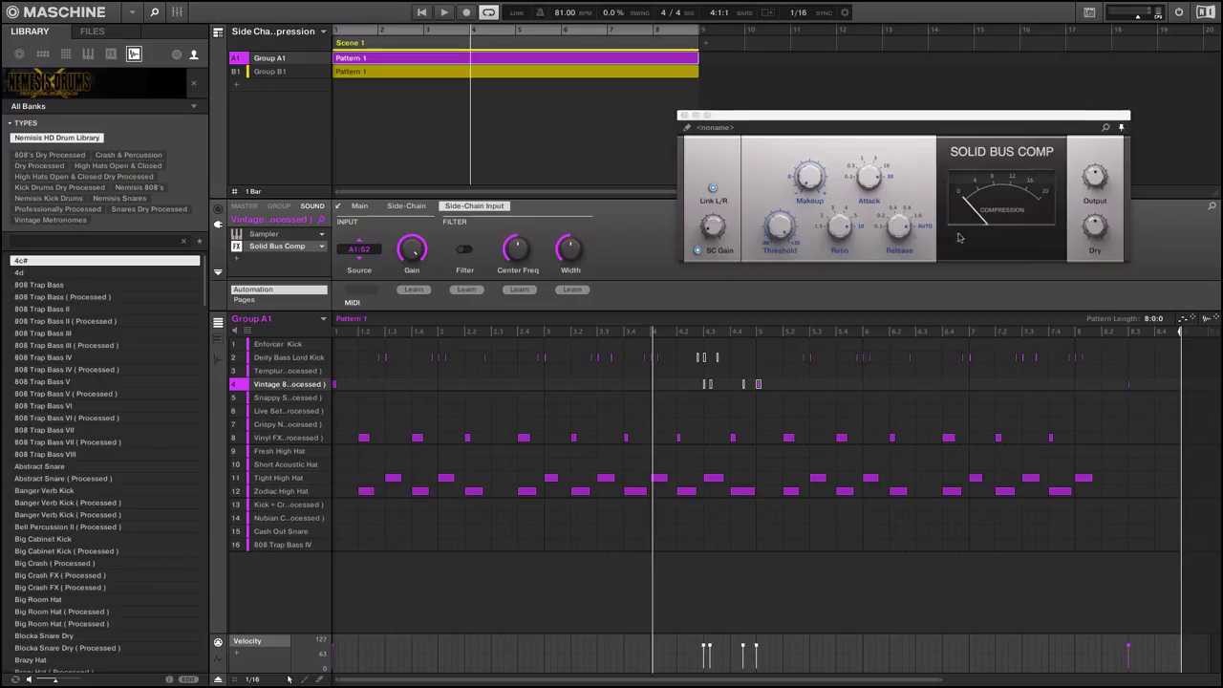
{"action": "left_click", "coordinate": [651, 334]}
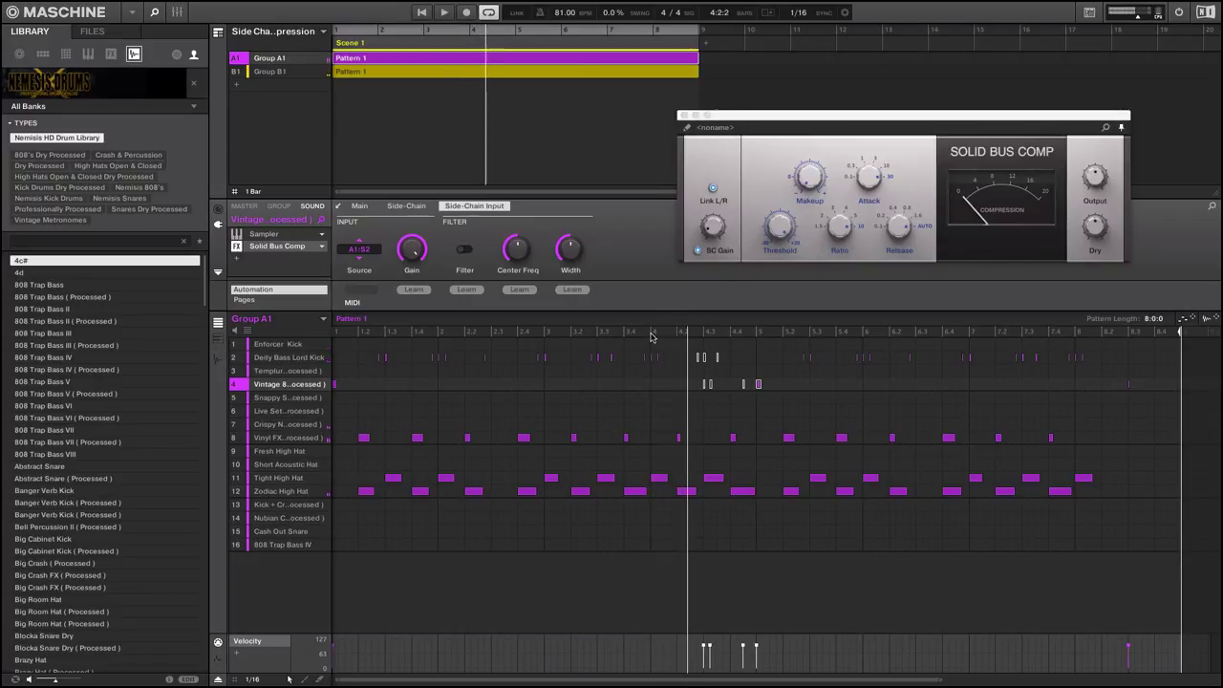
{"action": "left_click", "coordinate": [654, 334]}
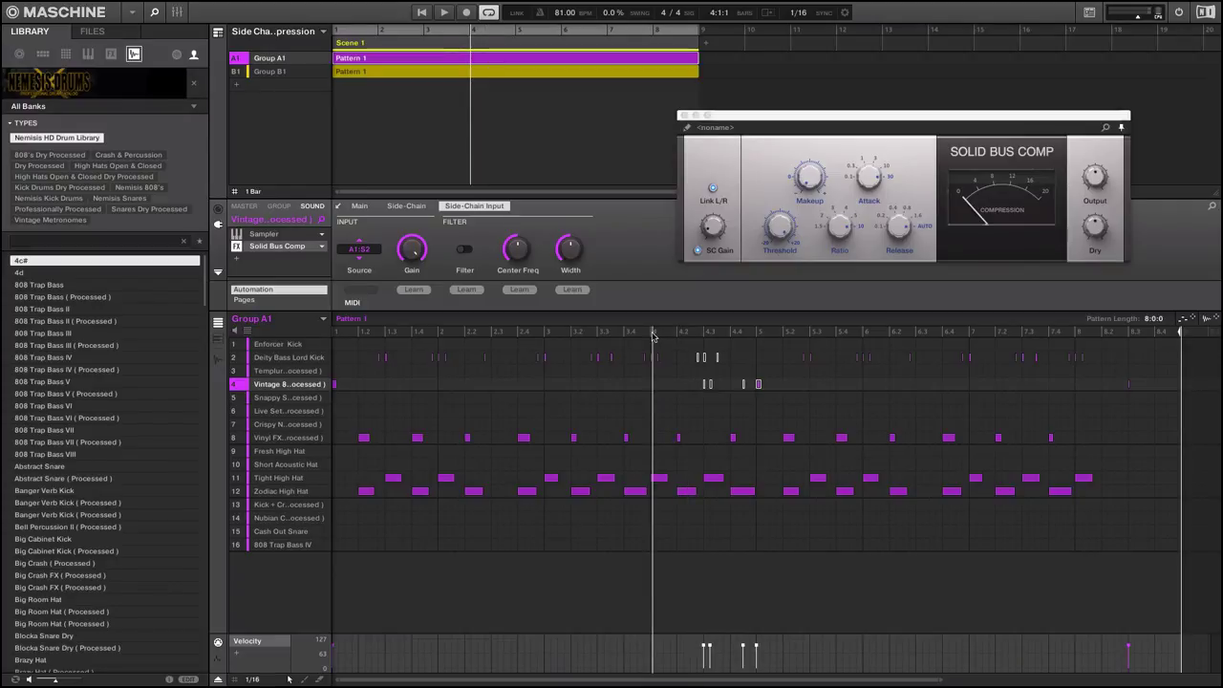
{"action": "key", "text": "space"}
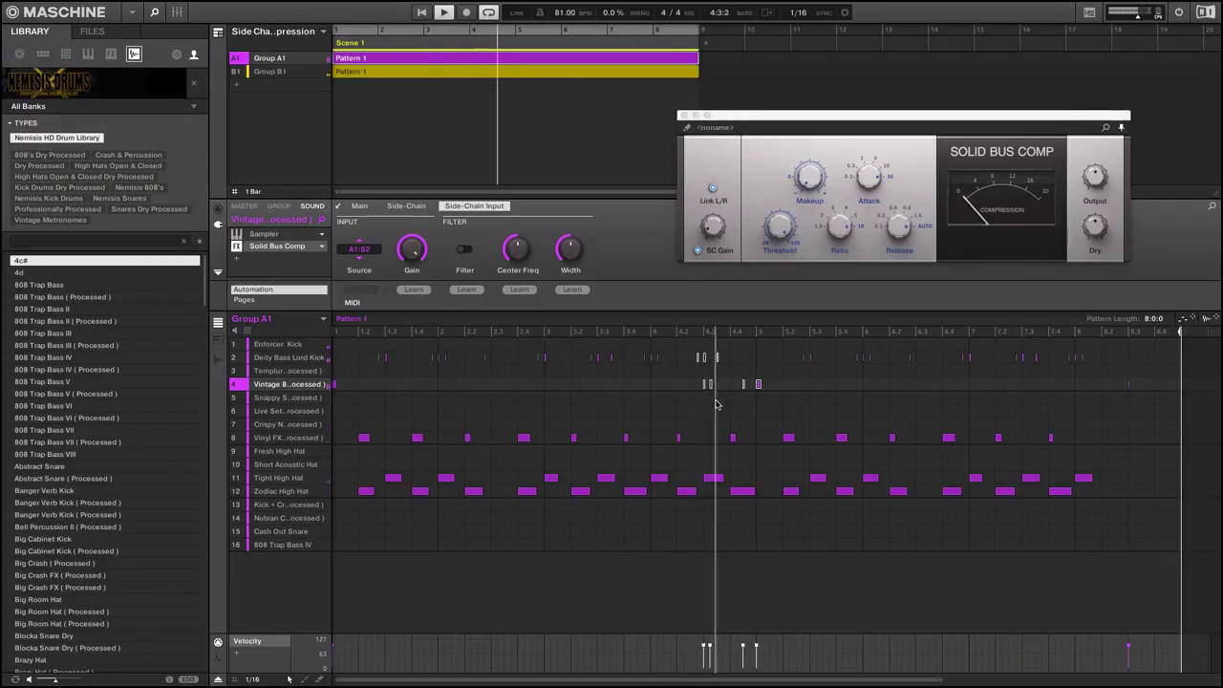
{"action": "key", "text": "space"}
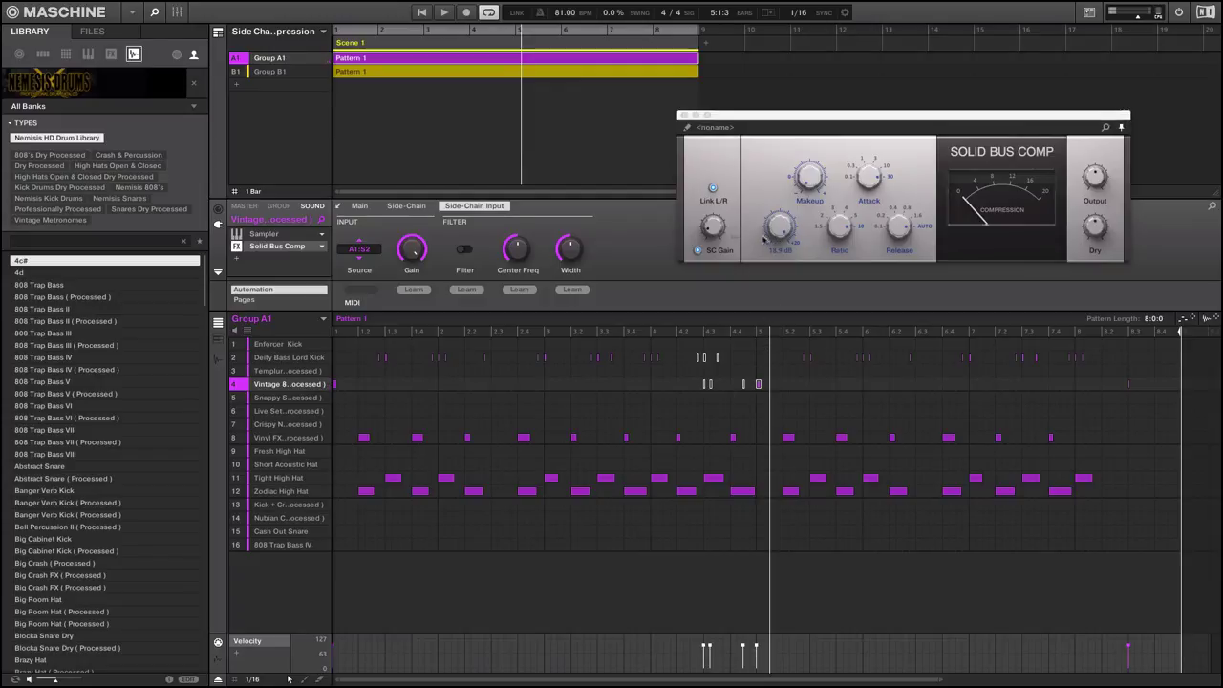
Set Solid Bus Comp's SC Gain to about -4.6 dB and audition the pattern from bar 4.
{"action": "mouse_move", "coordinate": [718, 232]}
{"action": "left_click_drag", "start_coordinate": [719, 232], "coordinate": [711, 222]}
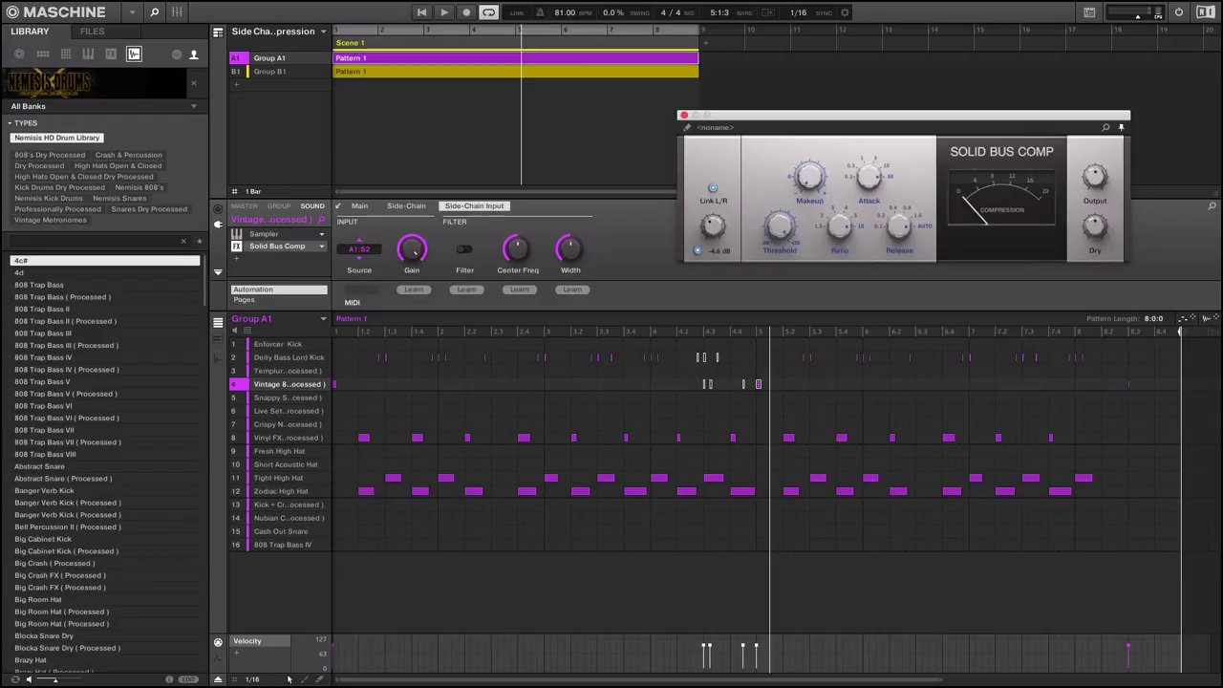
{"action": "left_click", "coordinate": [652, 336]}
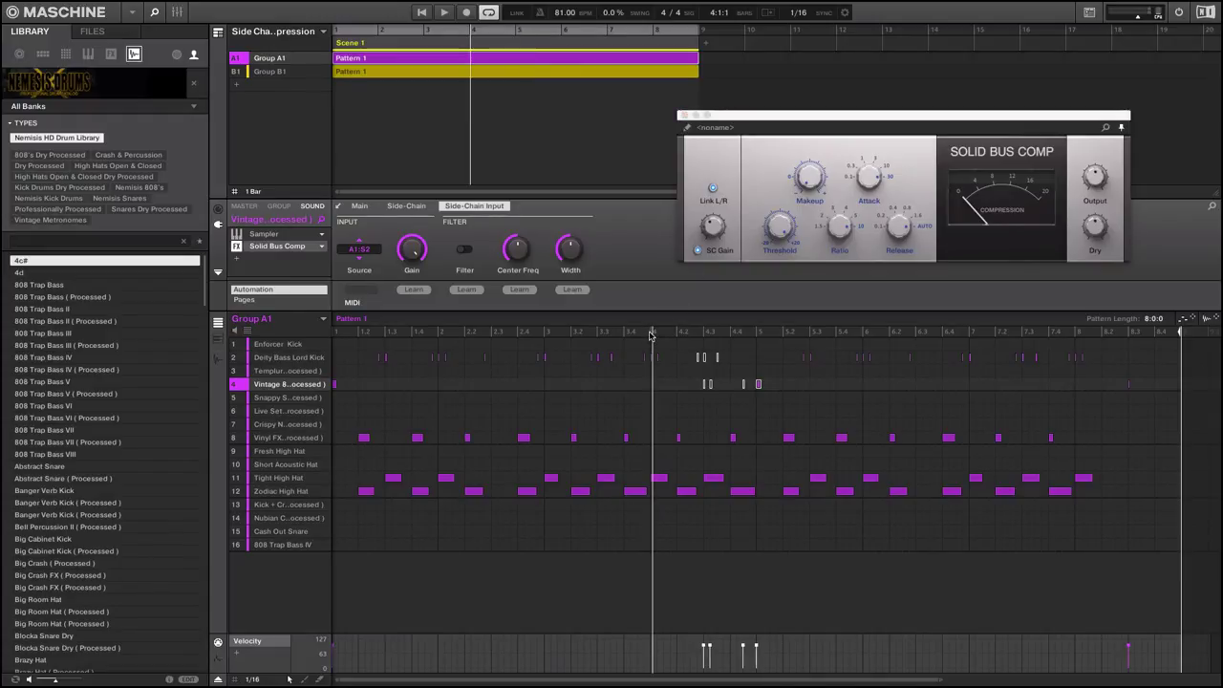
{"action": "left_click", "coordinate": [650, 334]}
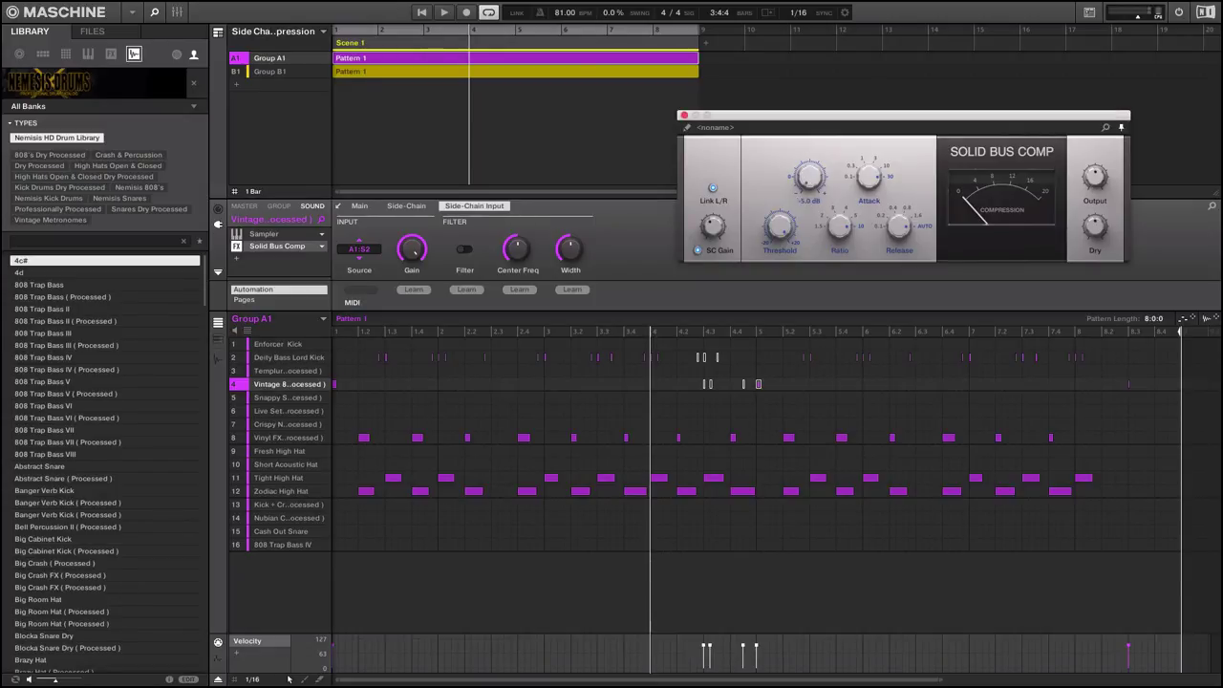
Check Solid Bus Comp's makeup setting and audition the side-chained Vintage sound against the kick from bar 4.
{"action": "left_click", "coordinate": [807, 180]}
{"action": "mouse_move", "coordinate": [329, 390]}
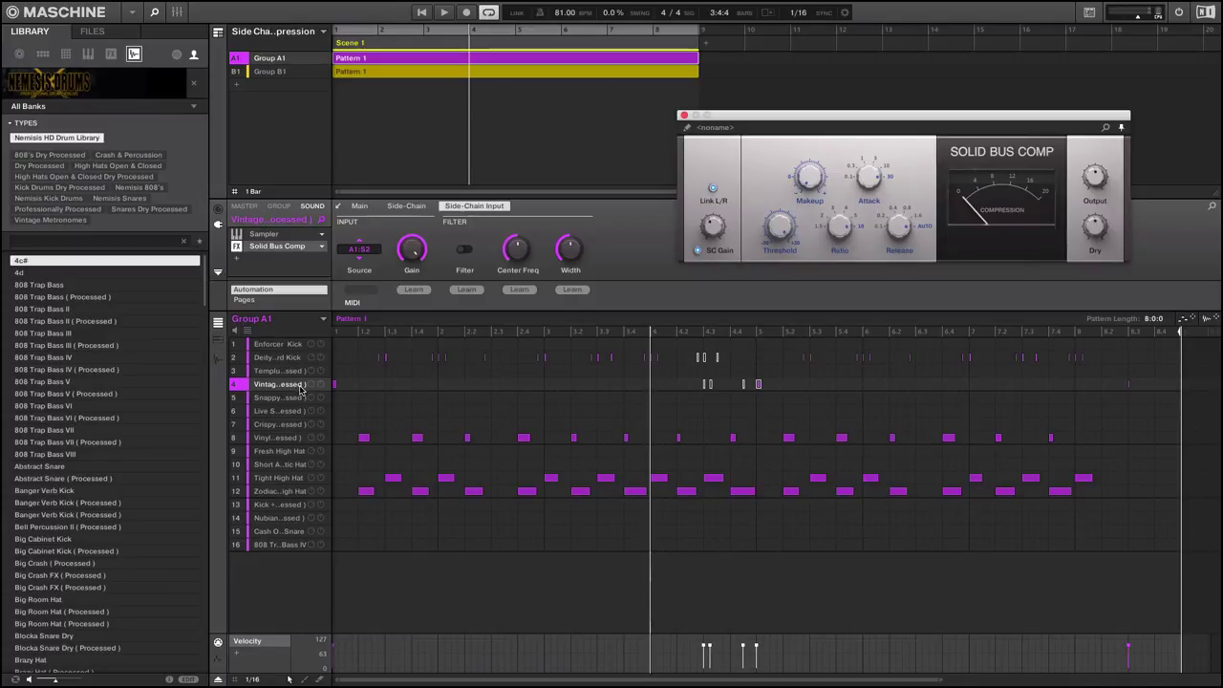
{"action": "mouse_move", "coordinate": [808, 178]}
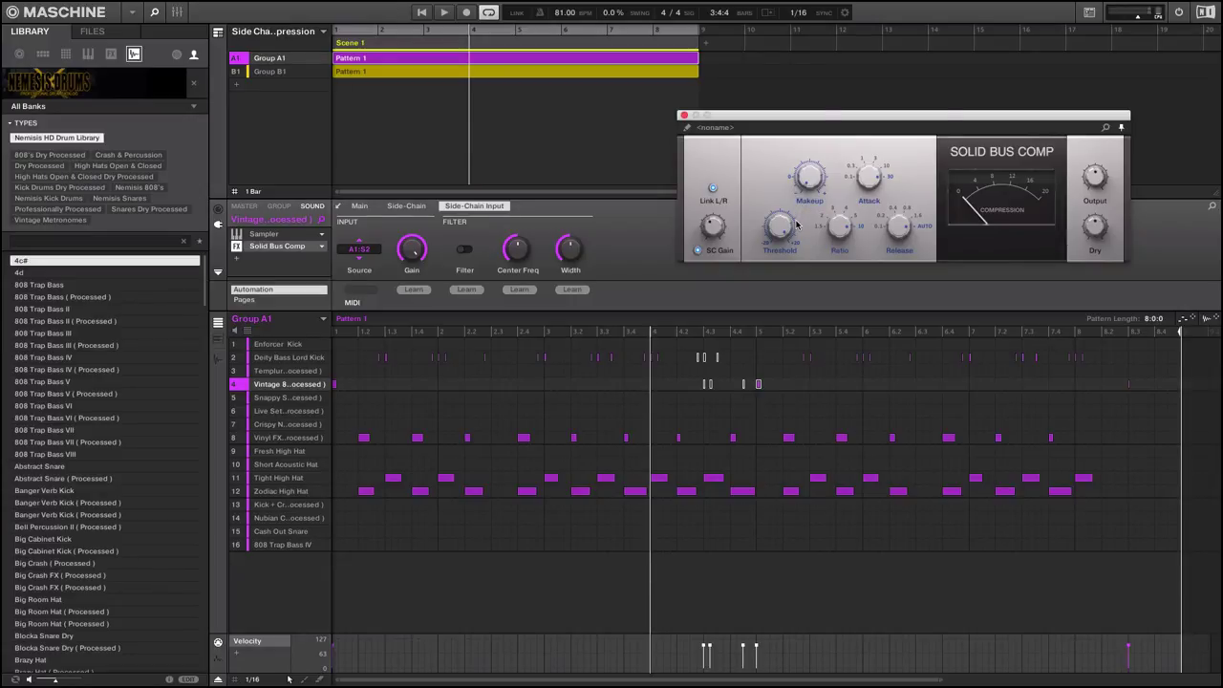
{"action": "mouse_move", "coordinate": [707, 221]}
{"action": "key", "text": "space"}
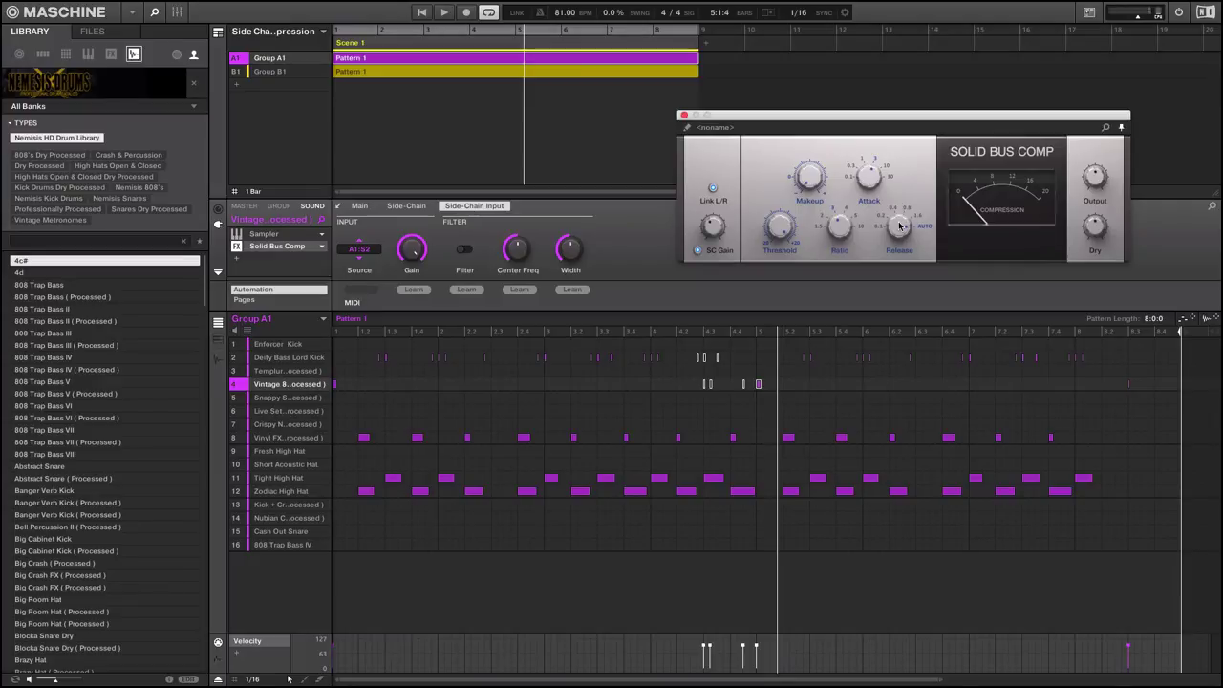
{"action": "left_click", "coordinate": [652, 333]}
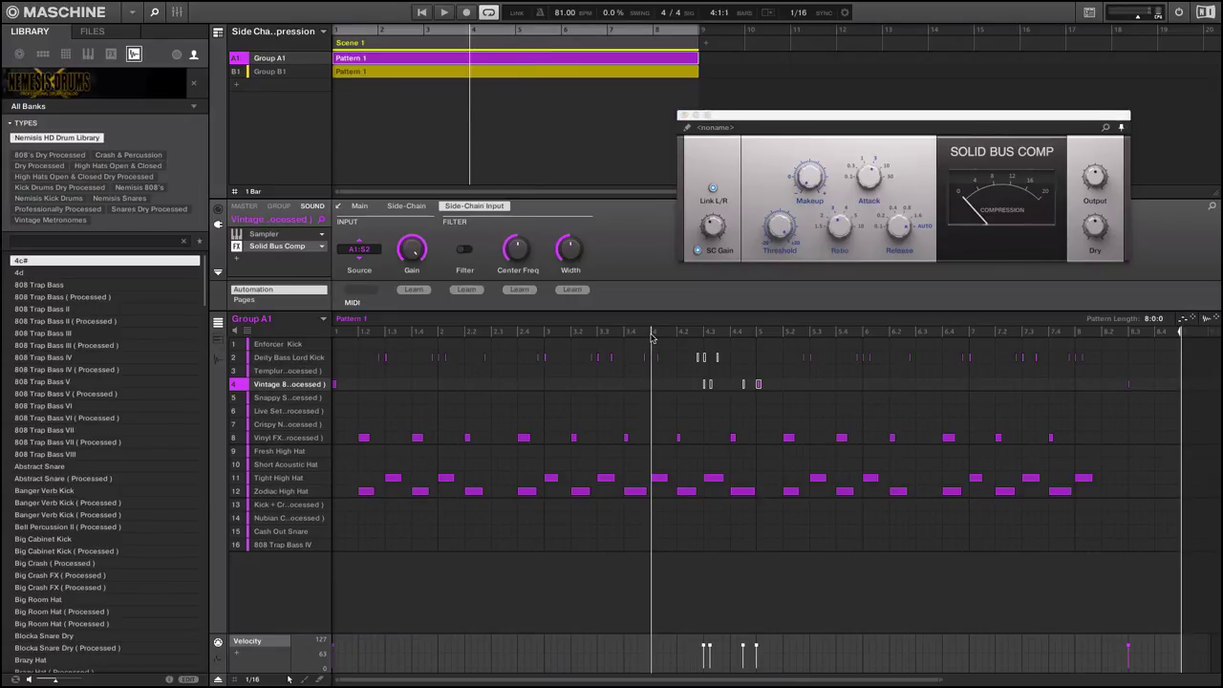
{"action": "key", "text": "space"}
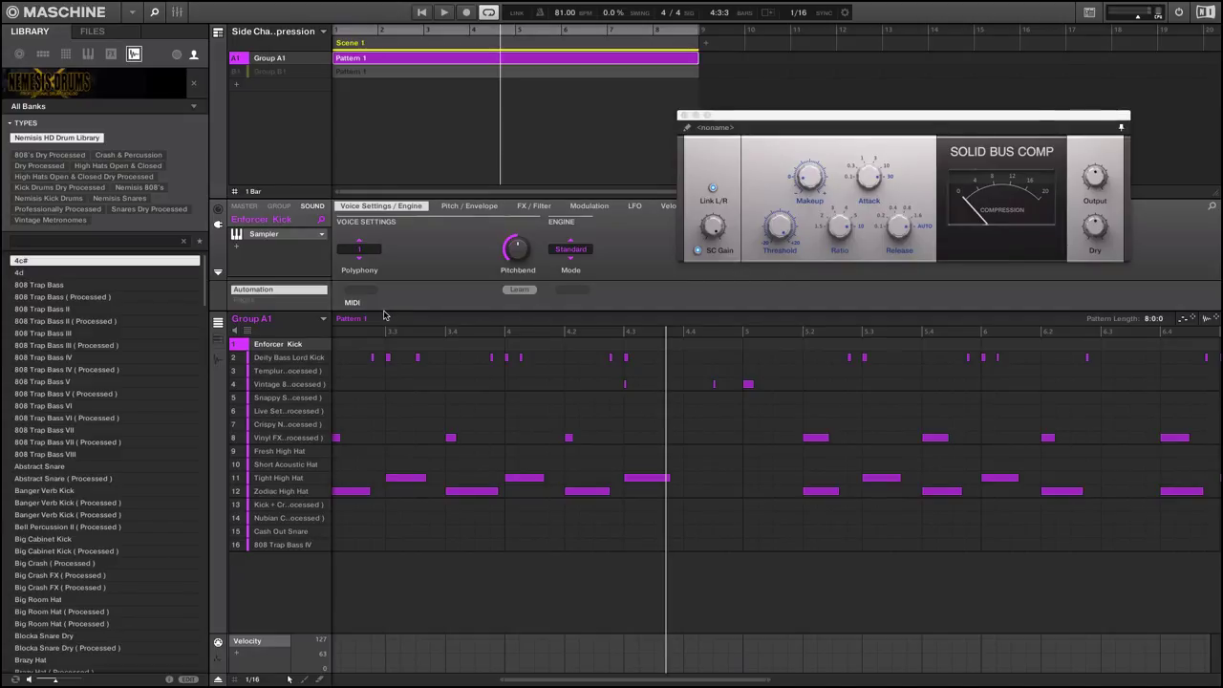
Solo the Deity Bass Lord Kick in Group A1 and move the playhead to about 3:2:3.
{"action": "left_click", "coordinate": [236, 361]}
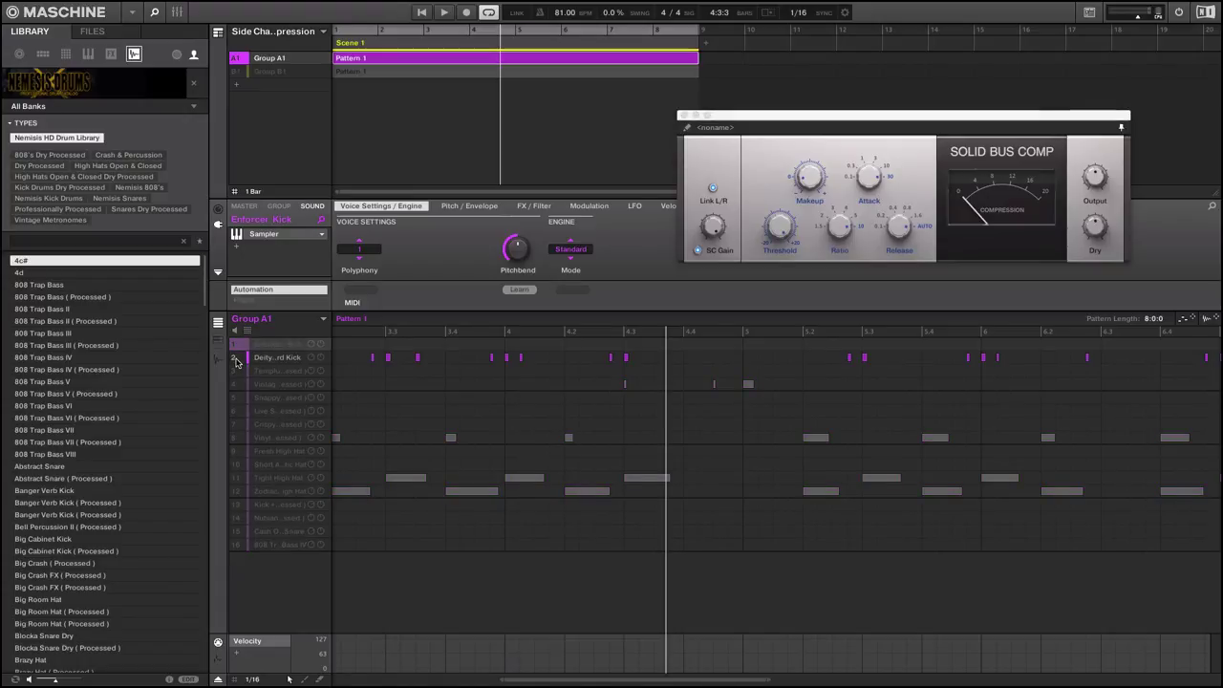
{"action": "left_click", "coordinate": [240, 360]}
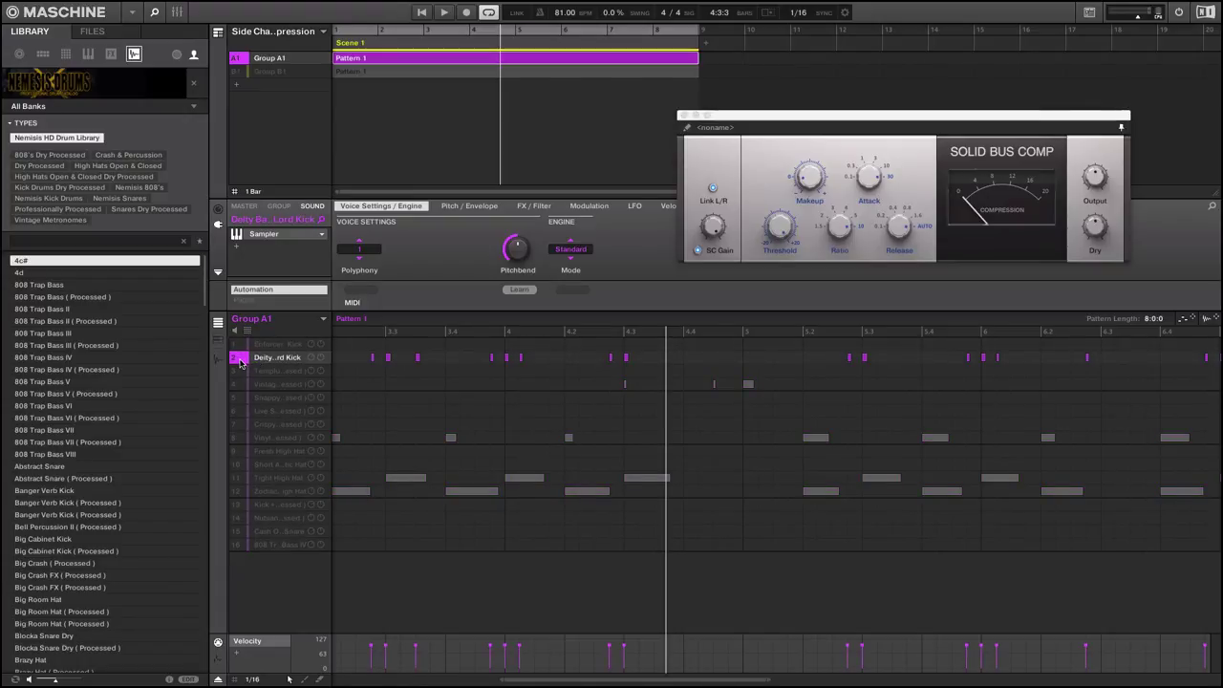
{"action": "left_click", "coordinate": [364, 344]}
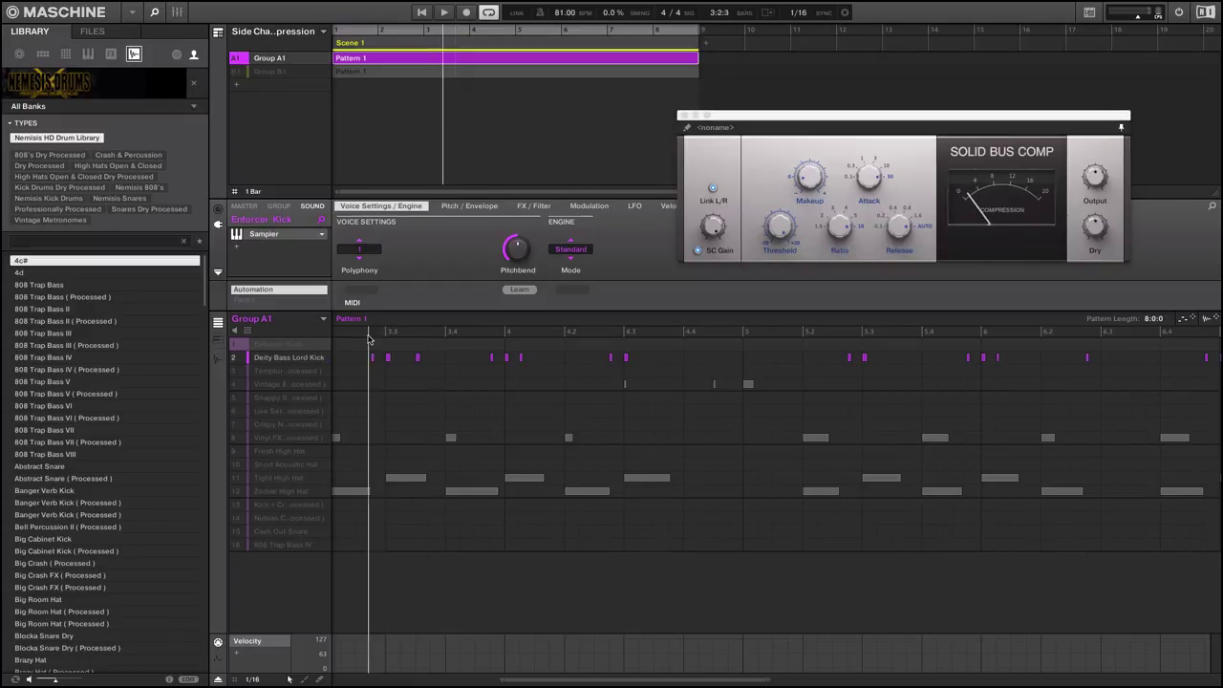
Audition the Deity Bass Lord Kick from just before 3.3 and lengthen its note between 3.3 and 3.4 to end just before 3.4.
{"action": "left_click", "coordinate": [282, 357]}
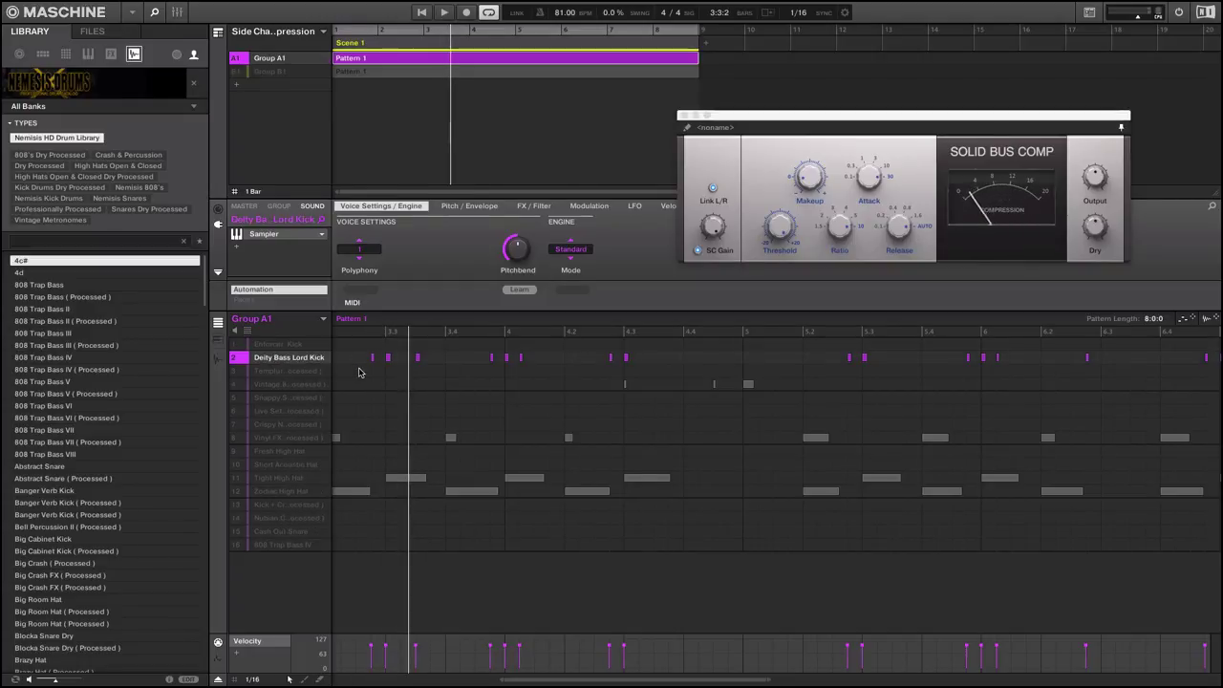
{"action": "mouse_move", "coordinate": [316, 363]}
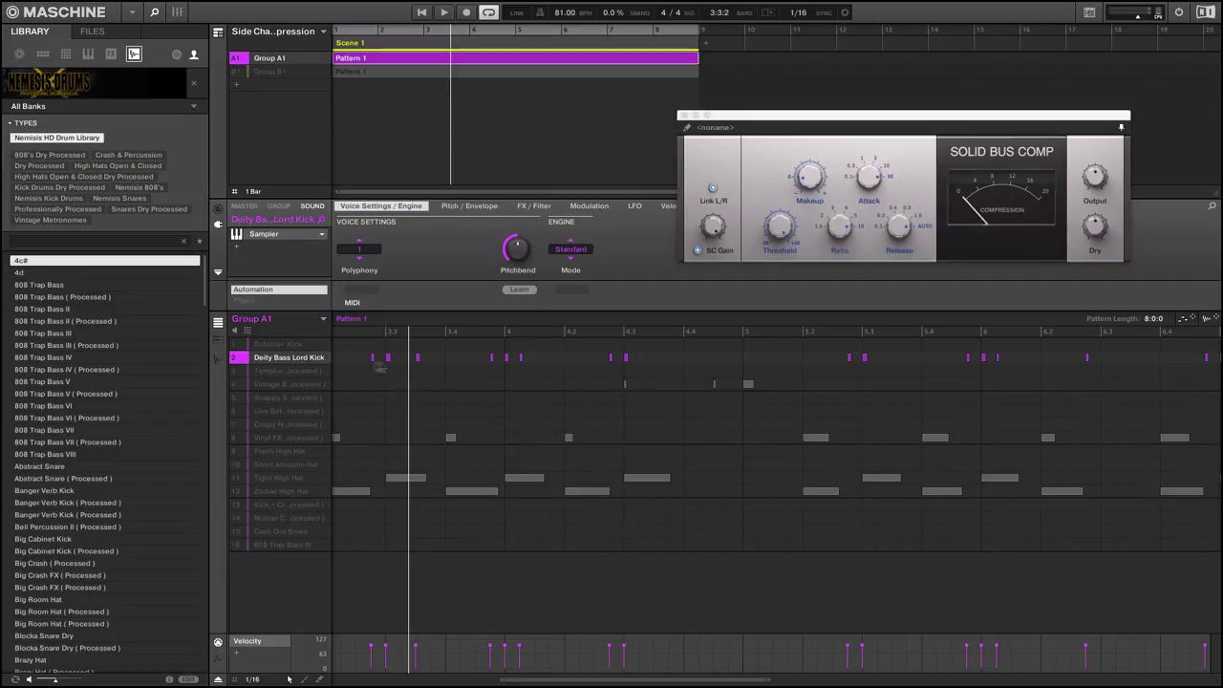
{"action": "left_click", "coordinate": [358, 339]}
{"action": "key", "text": "space"}
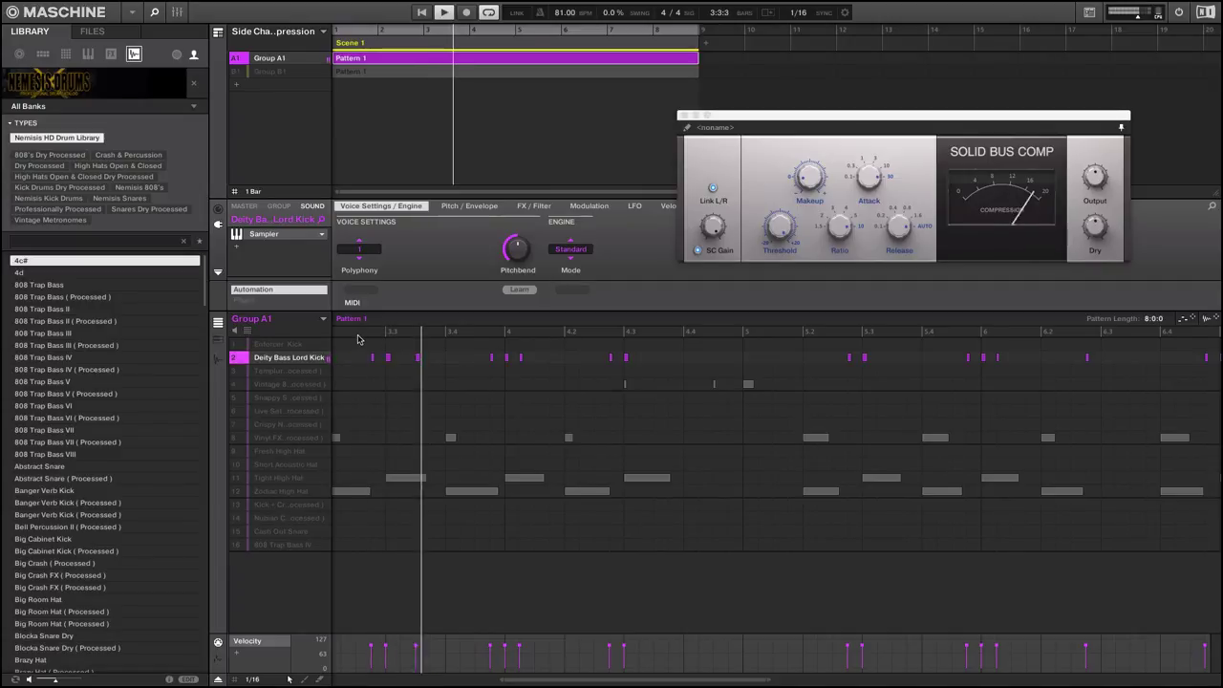
{"action": "key", "text": "space"}
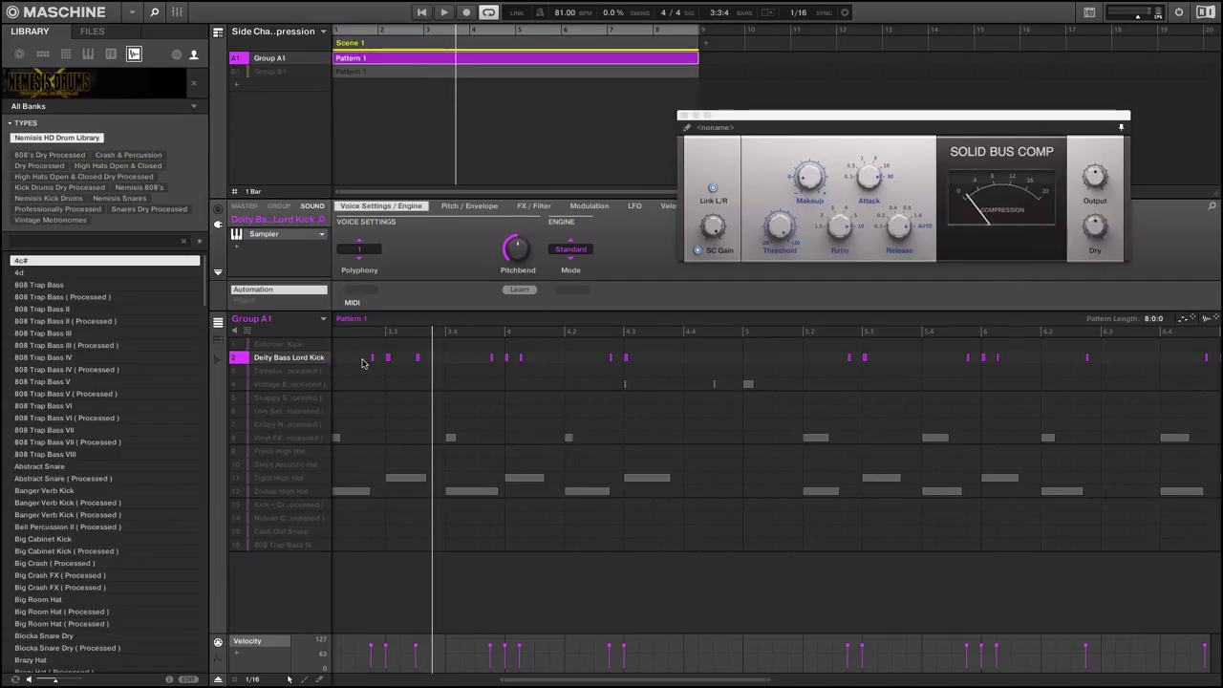
{"action": "left_click_drag", "start_coordinate": [419, 358], "coordinate": [435, 361]}
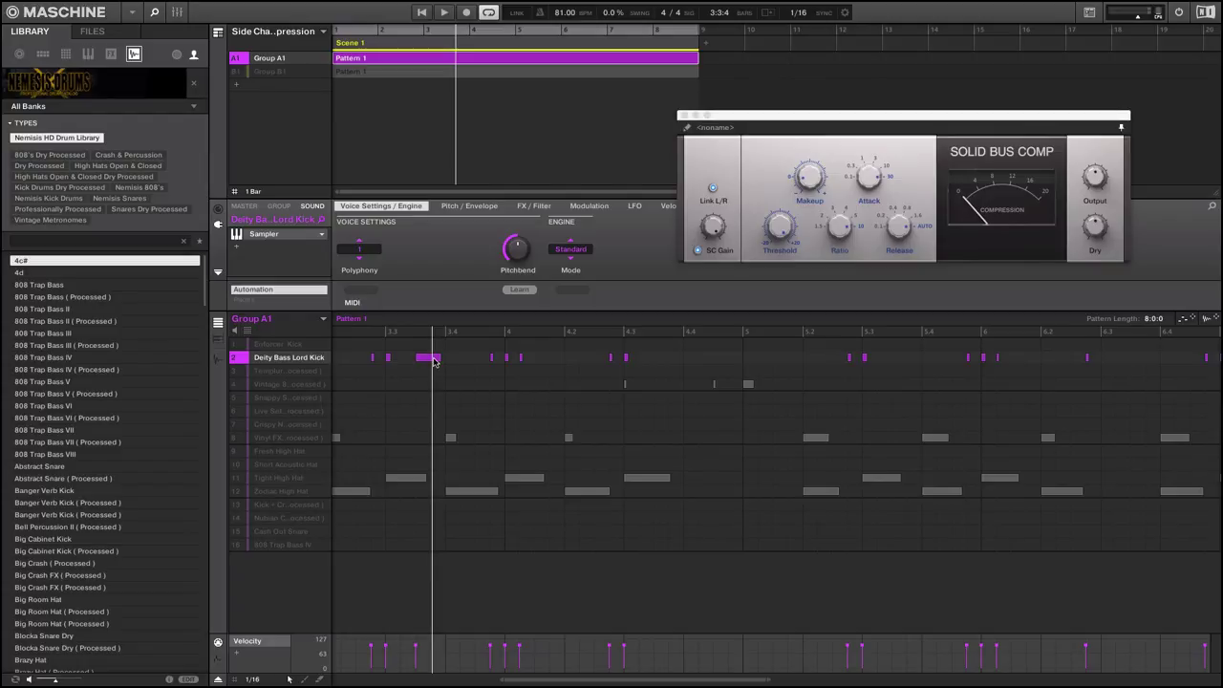
Mute the Deity Bass Lord Kick, unmute and select the Vintage sound 4, and place the playhead just before 4.3.
{"action": "left_click", "coordinate": [235, 359]}
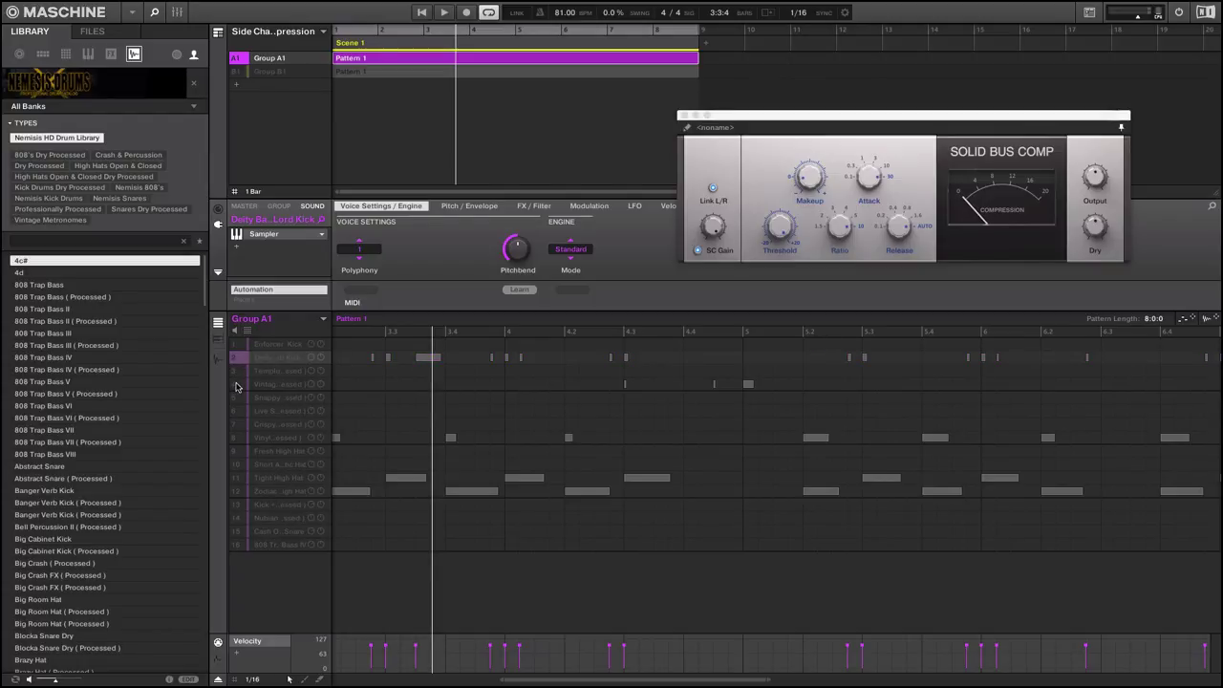
{"action": "left_click", "coordinate": [234, 386]}
{"action": "left_click", "coordinate": [239, 386]}
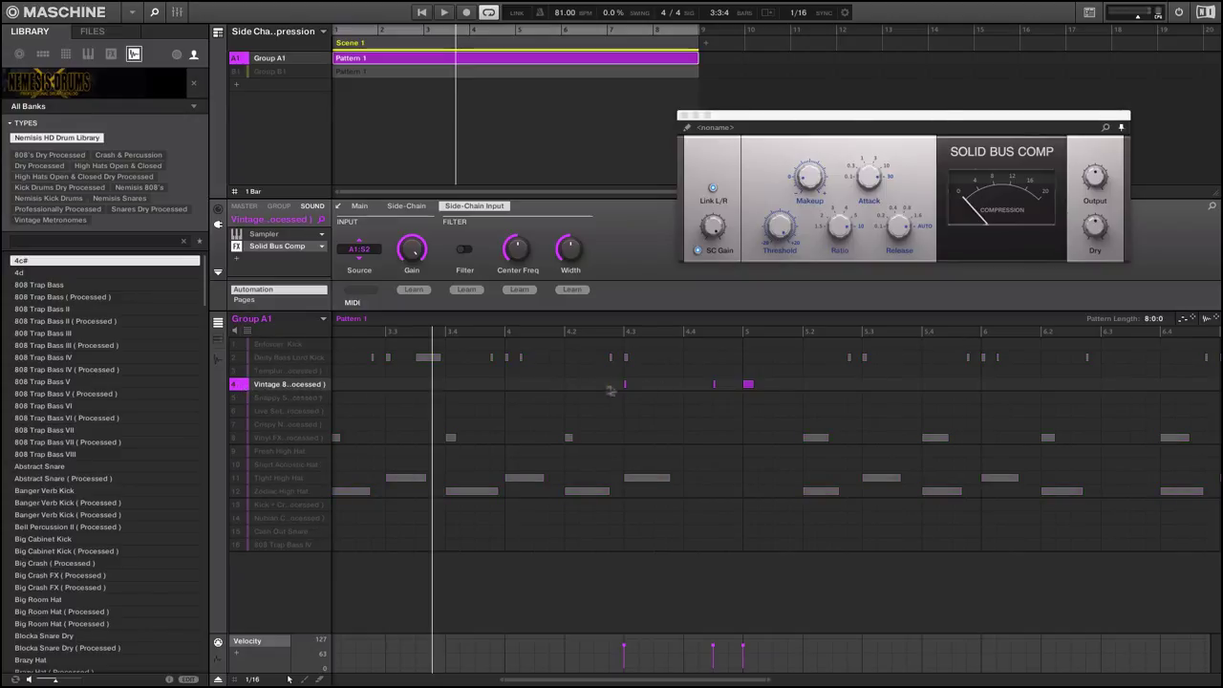
{"action": "left_click", "coordinate": [609, 335]}
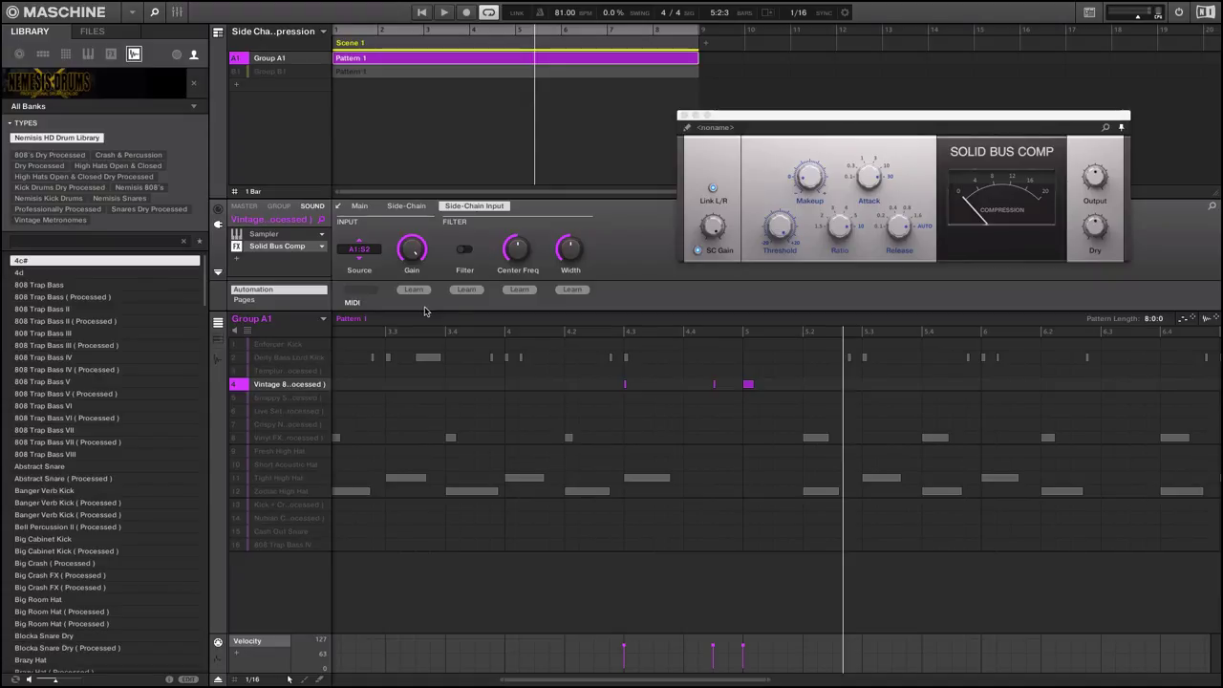
{"action": "left_click", "coordinate": [964, 7]}
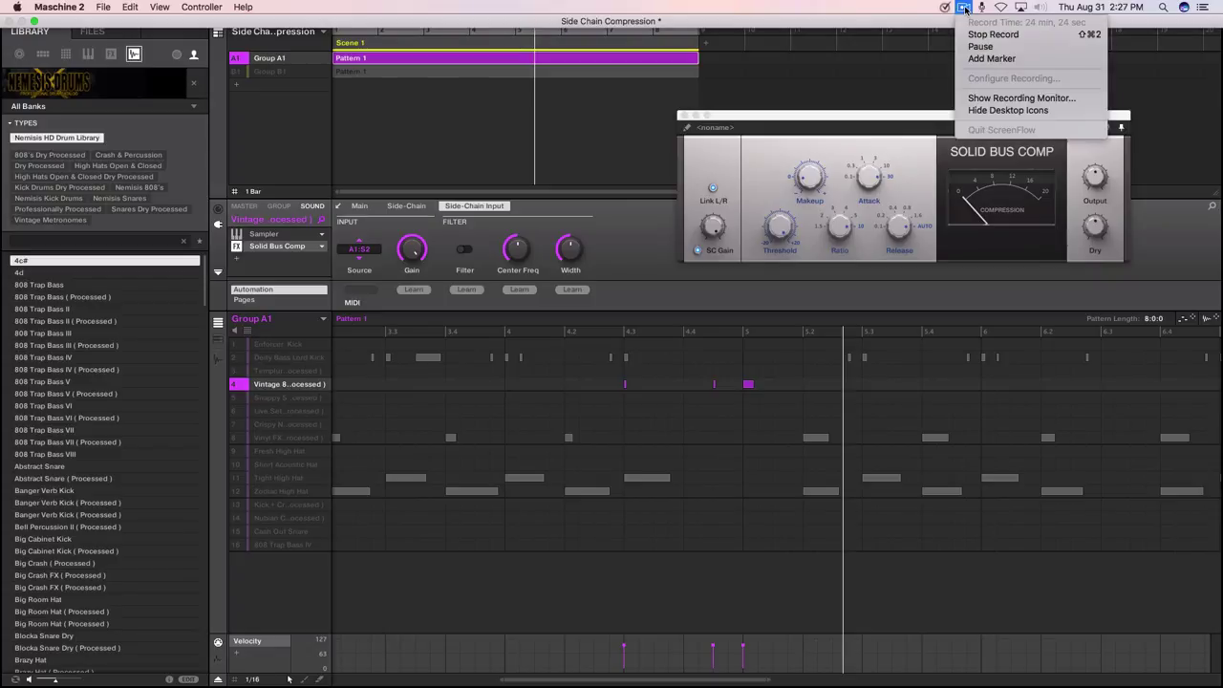